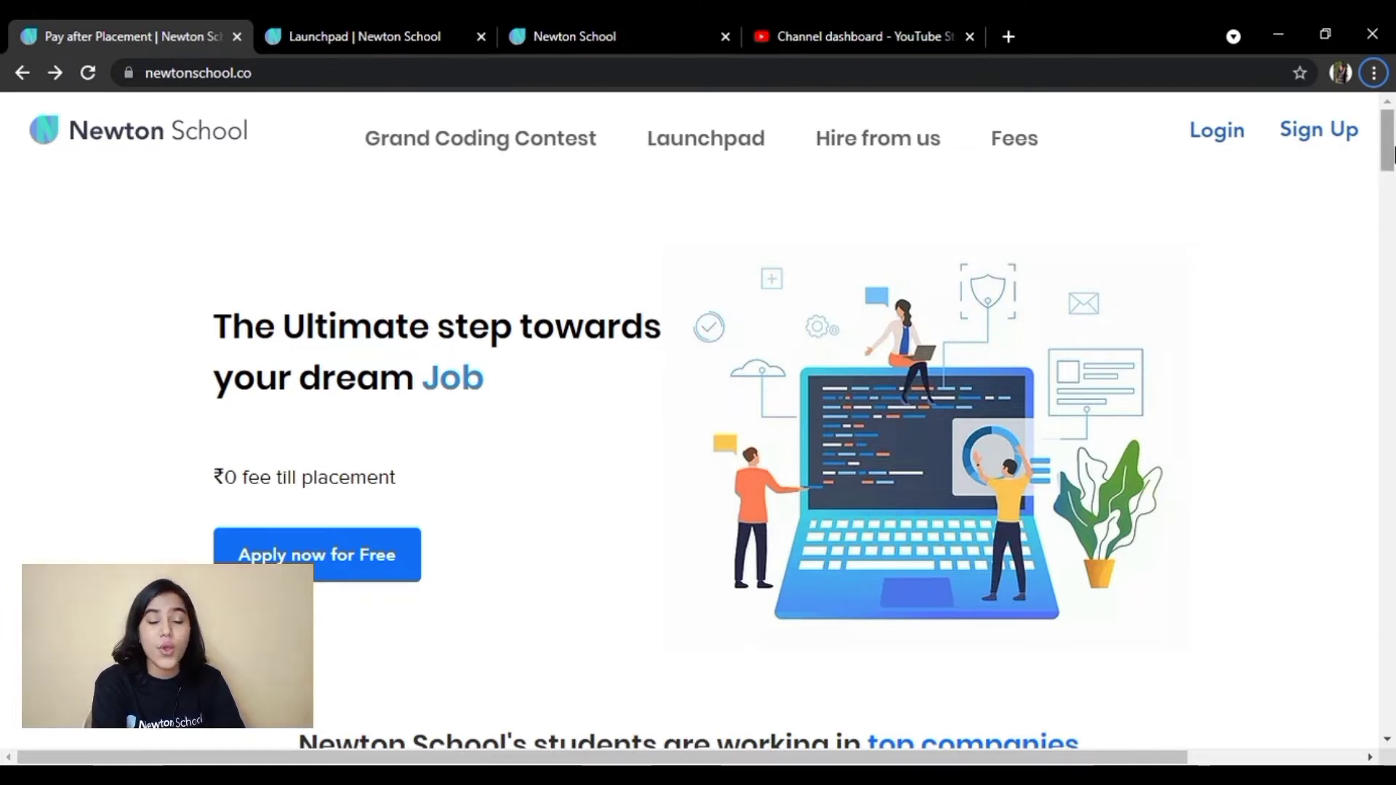
left_click_drag(1392, 146, 1391, 347)
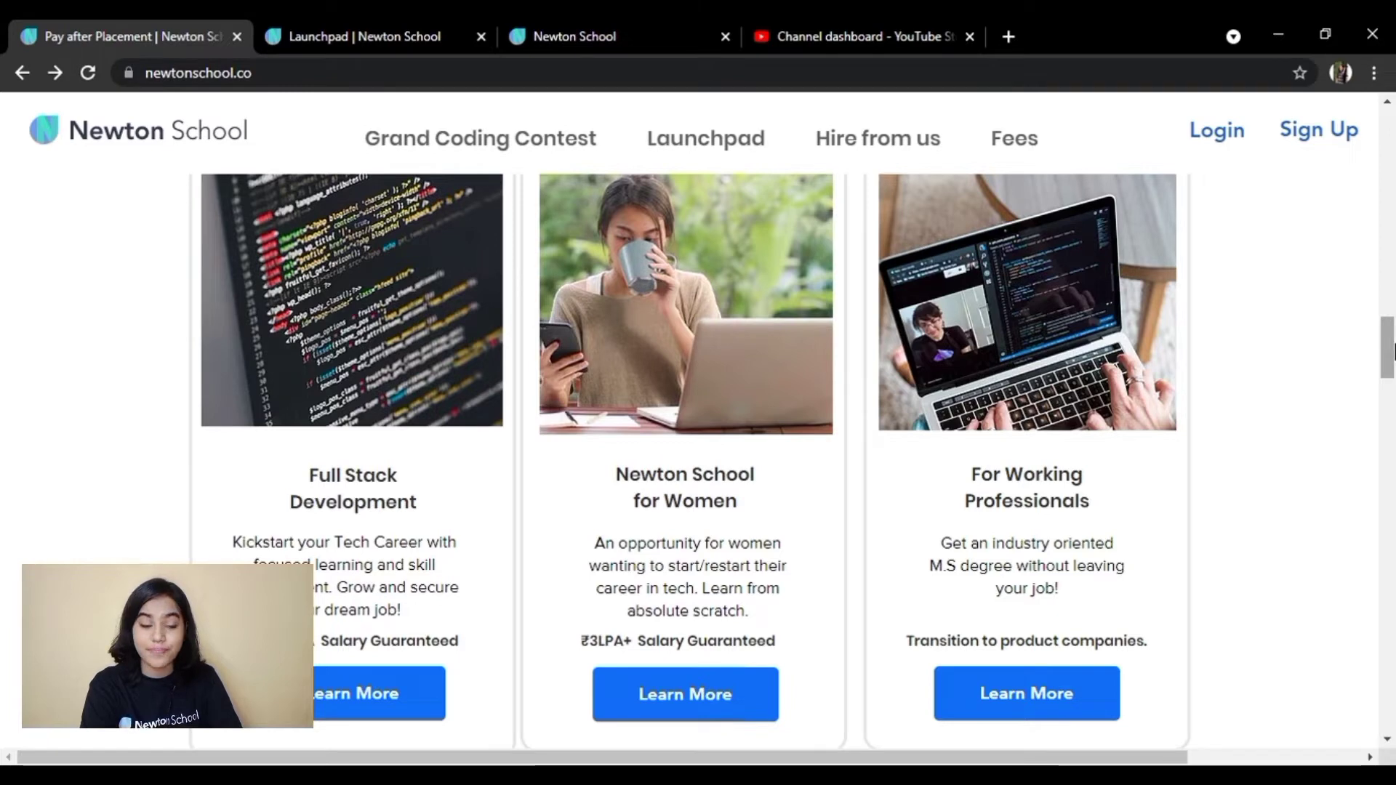
left_click_drag(1392, 408, 1393, 428)
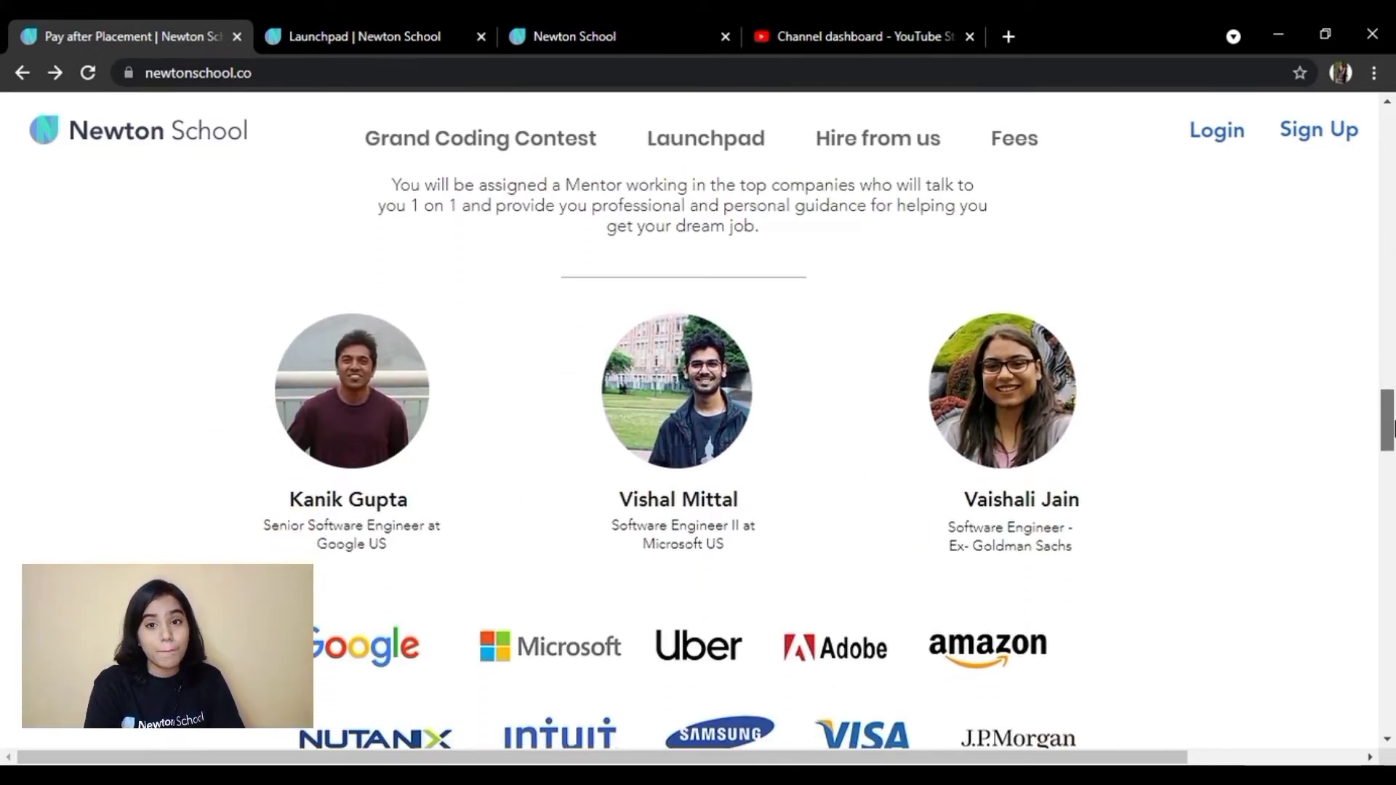
mouse_move(1393, 428)
left_mouse_down()
mouse_move(1385, 742)
mouse_move(1388, 140)
left_mouse_up()
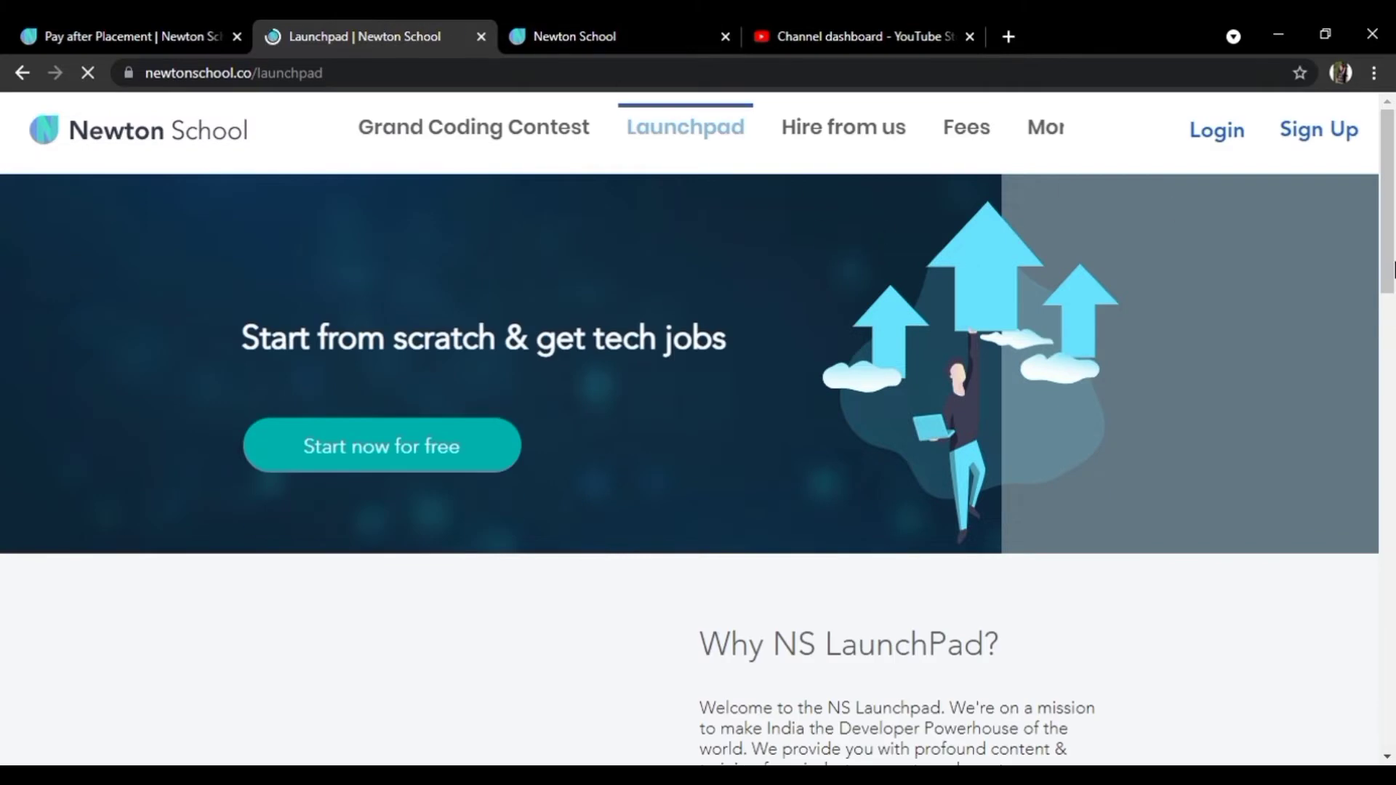
scroll(1394, 270, "down", 5)
scroll(1393, 298, "down", 2)
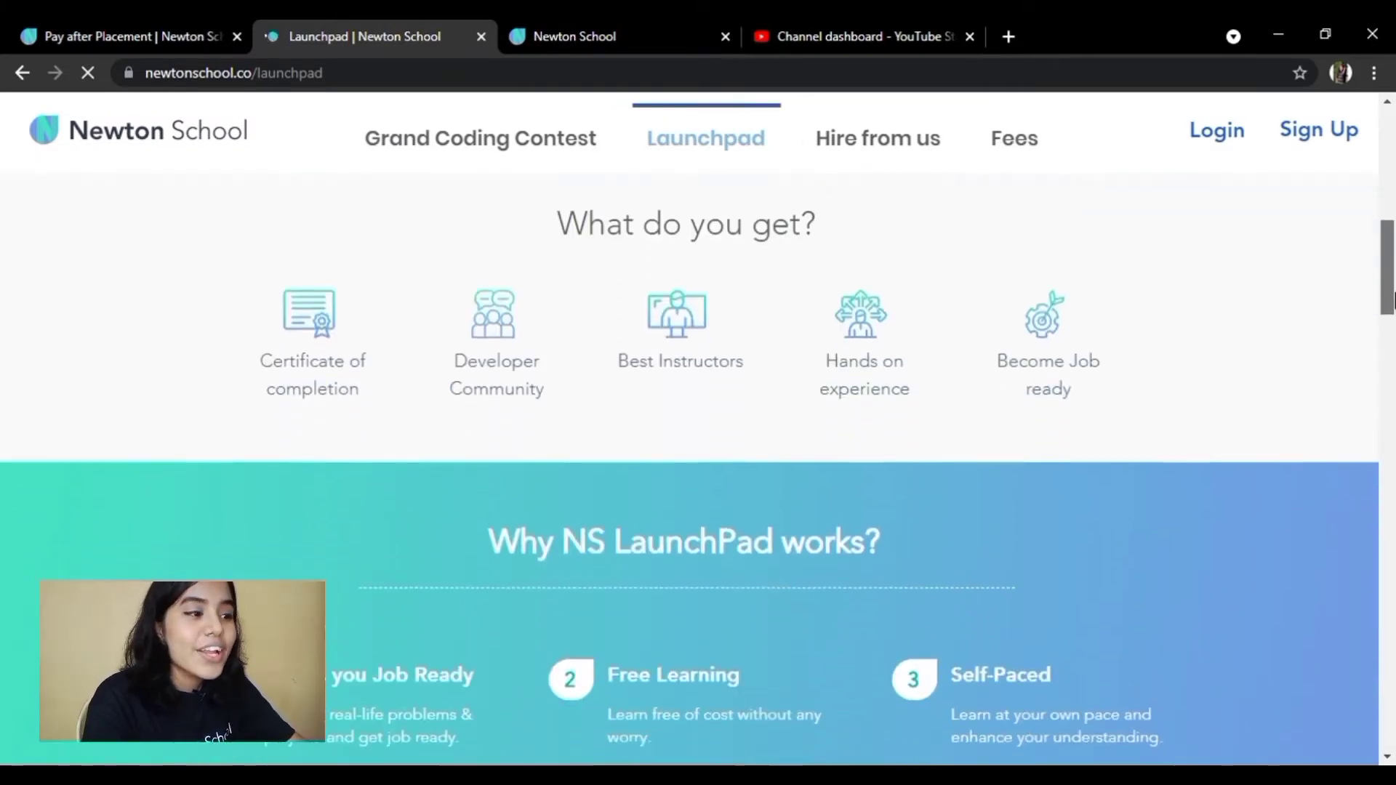
scroll(1393, 297, "down", 2)
scroll(1392, 297, "down", 1)
scroll(1378, 314, "up", 2)
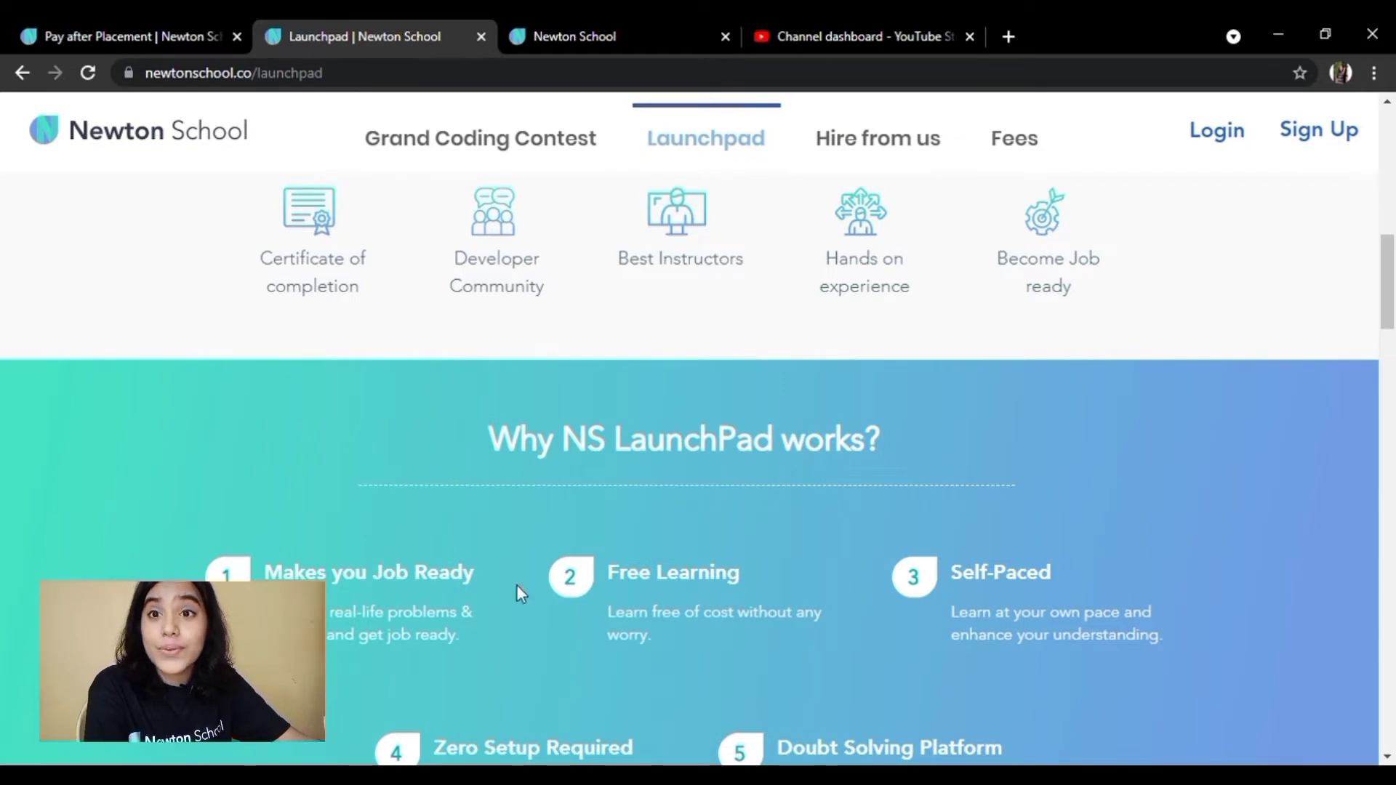
scroll(1392, 311, "up", 5)
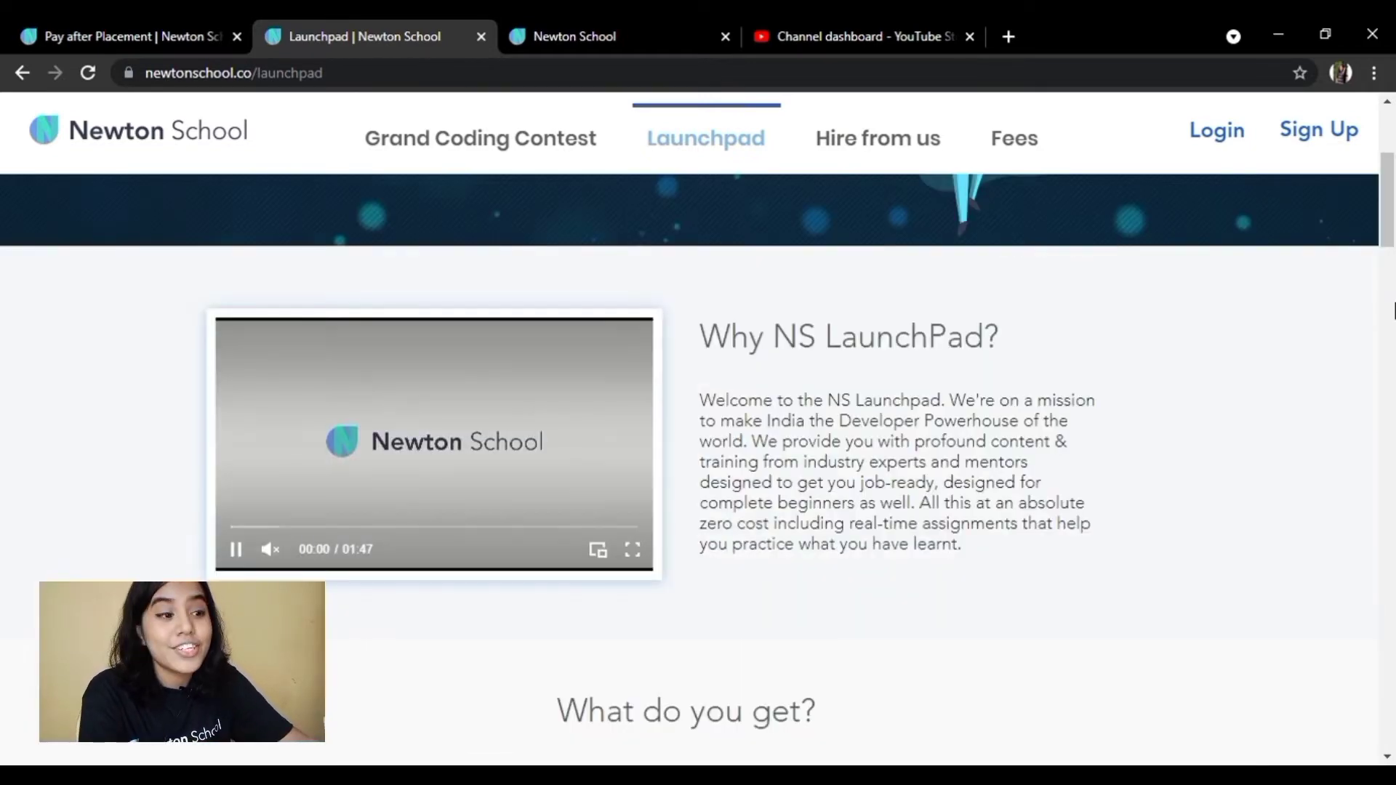
left_click_drag(1393, 310, 1392, 506)
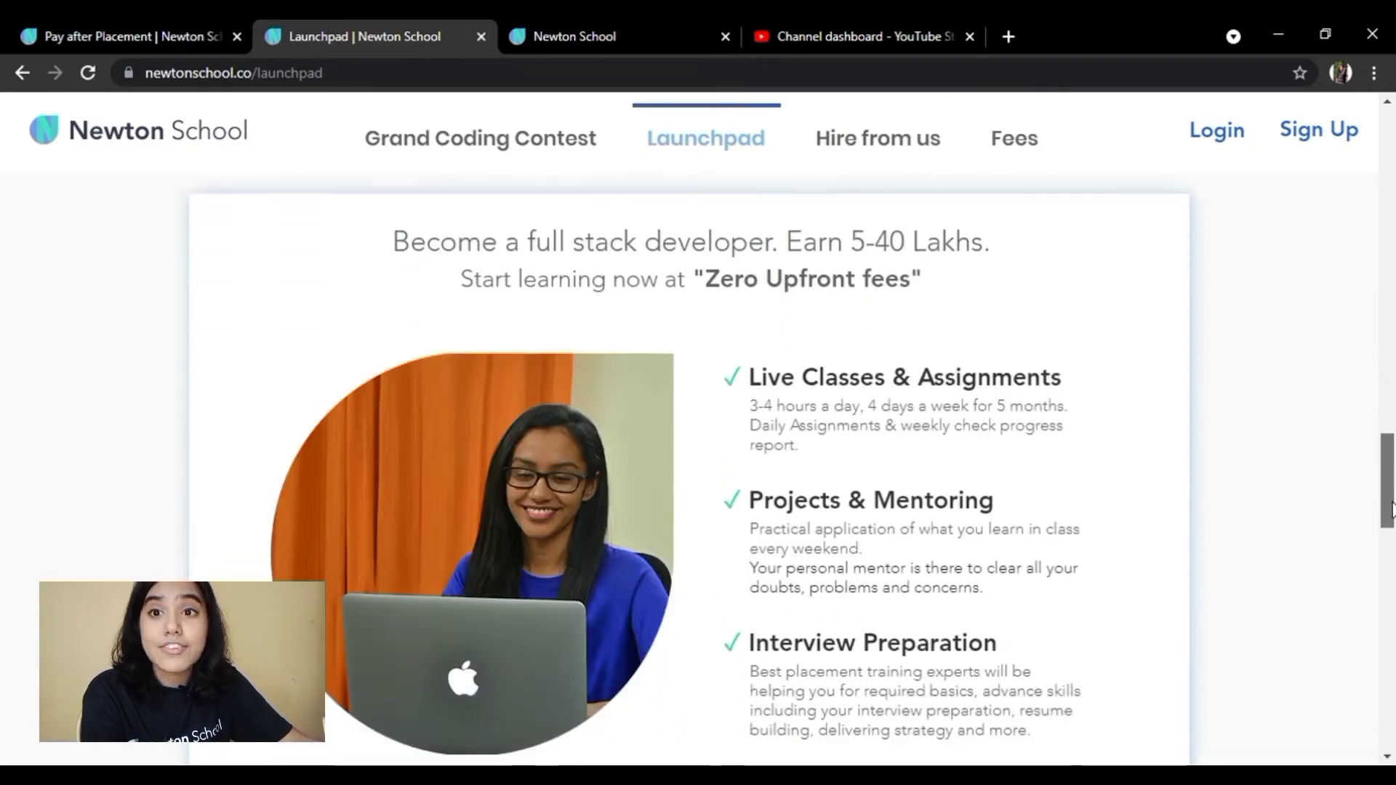
mouse_move(1393, 508)
left_mouse_down()
mouse_move(1394, 676)
mouse_move(1392, 133)
left_mouse_up()
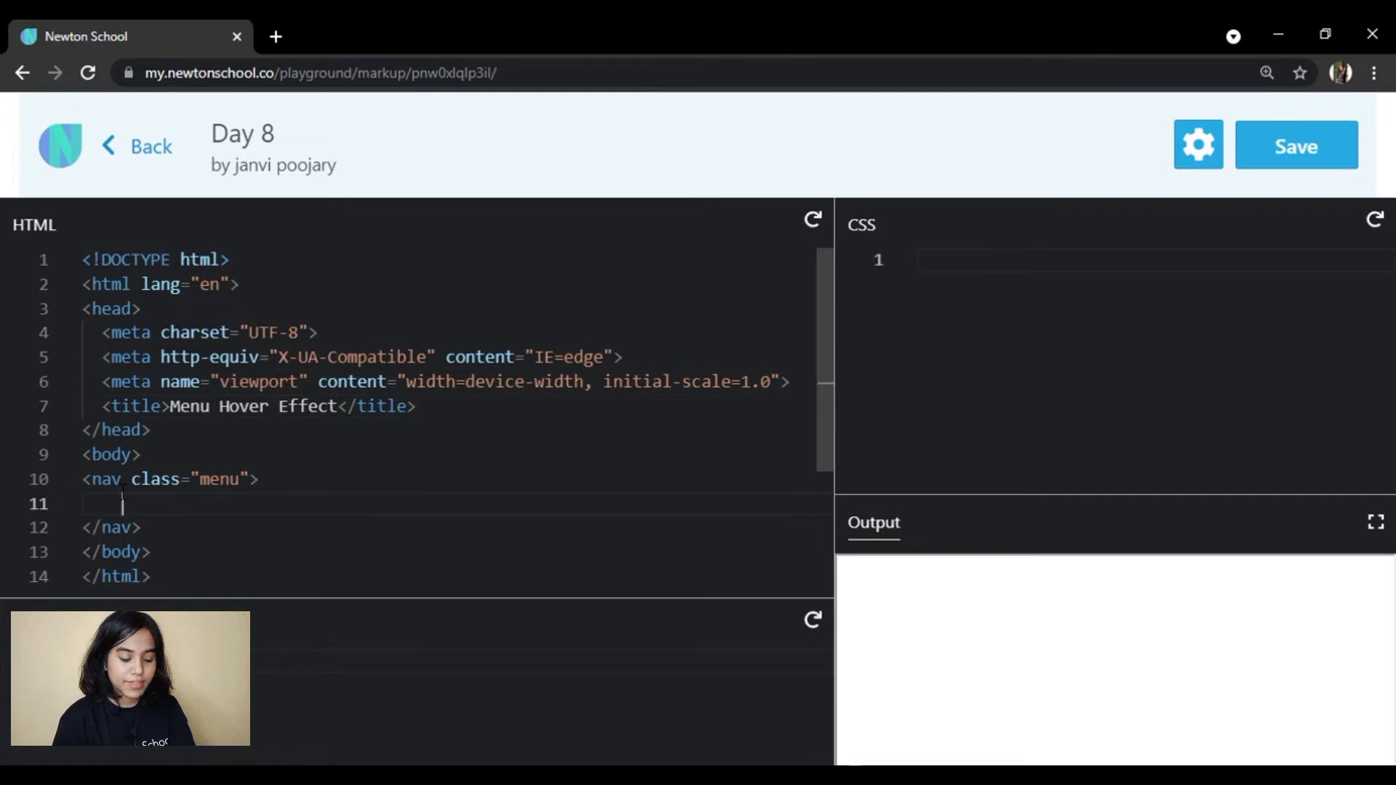
type("<")
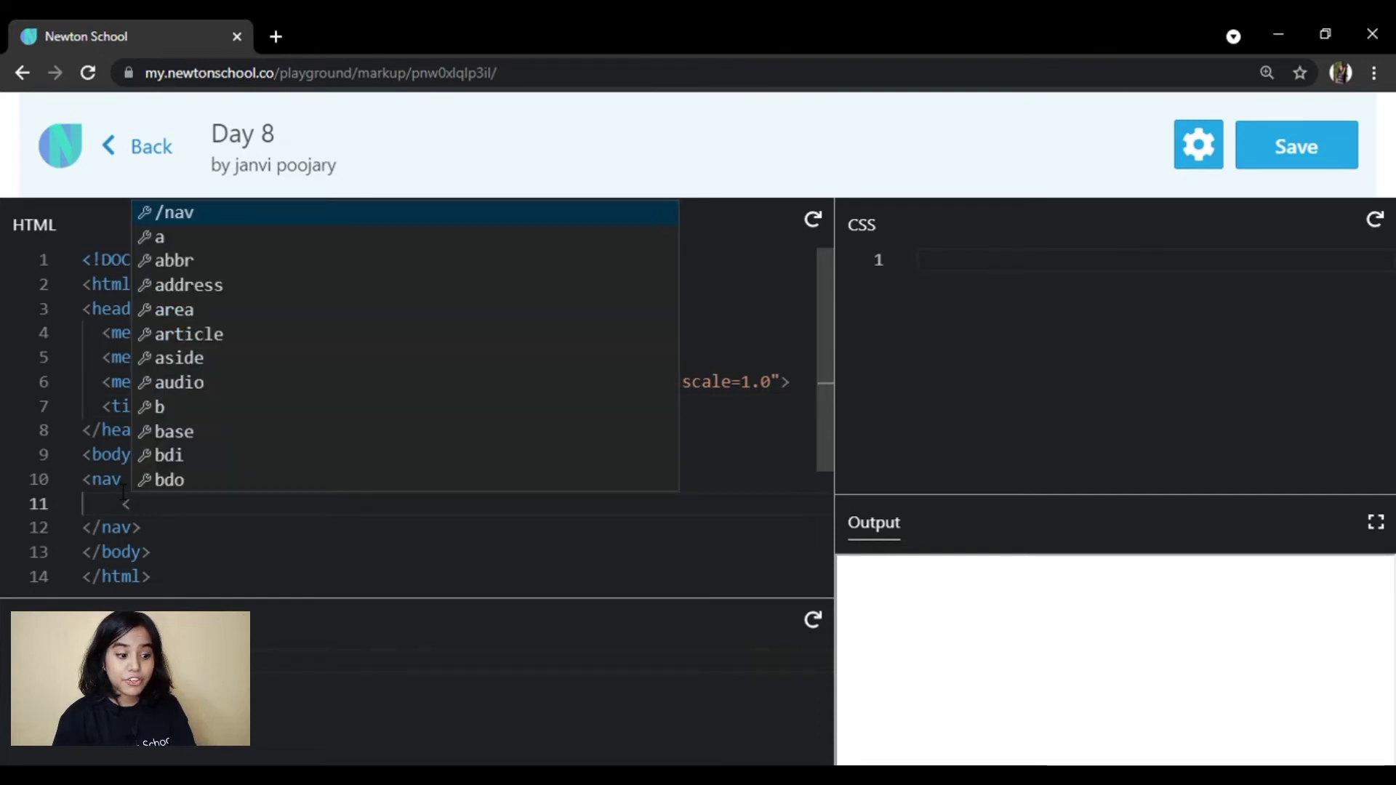
type("ul>")
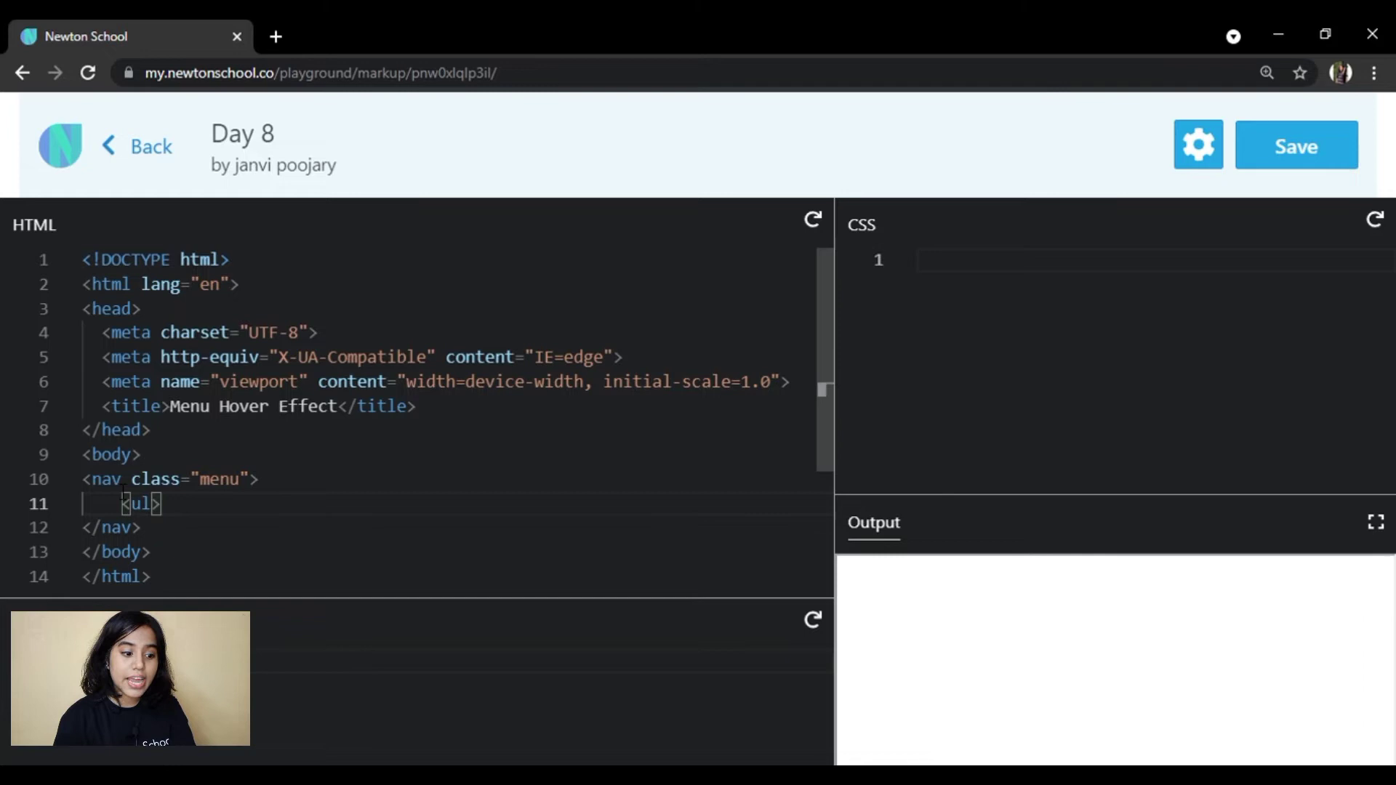
type("</")
Build a <ul> in nav.menu with hover-line links HOME, SERVICES, ABOUT US, CONTACT US
key("Return")
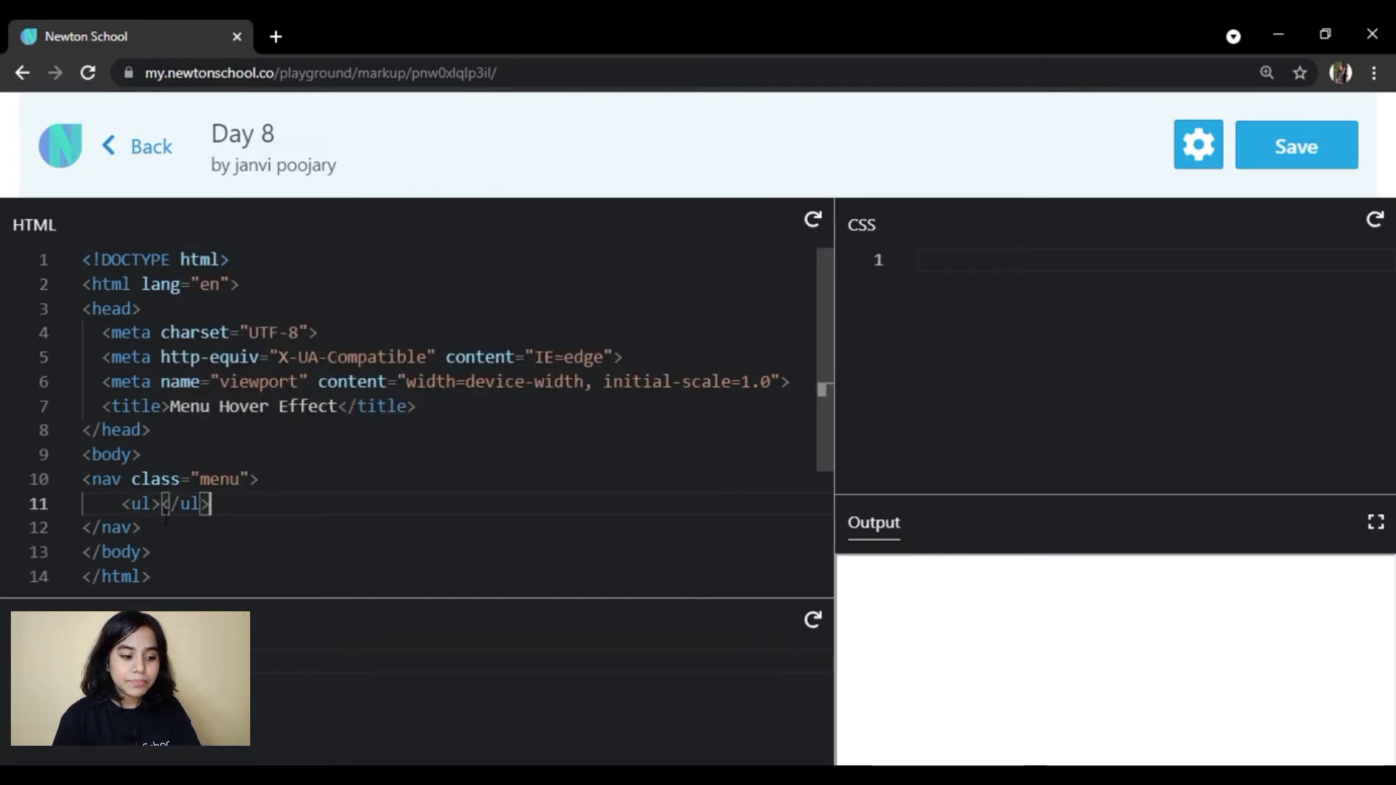
key("Return")
type("<li> <a><")
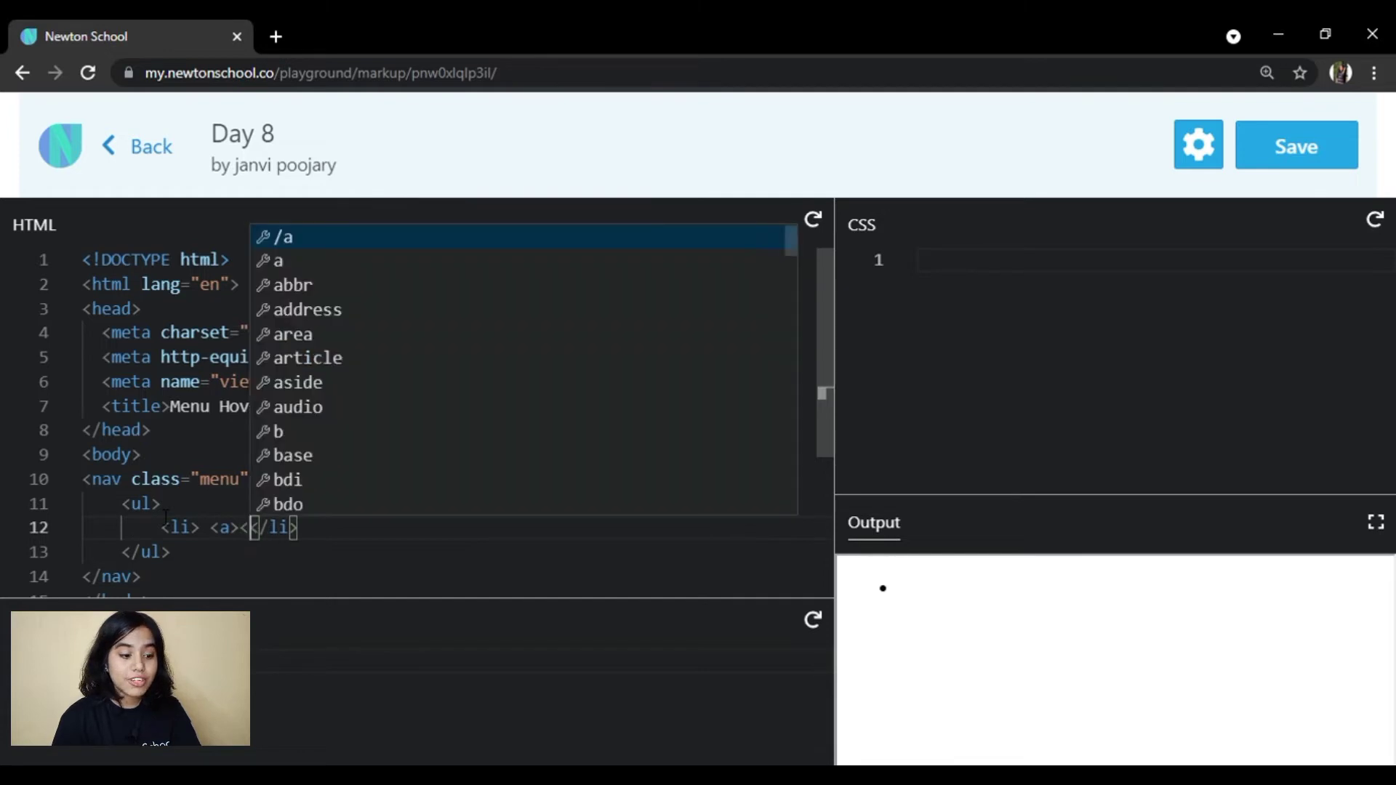
type("/")
key("Return")
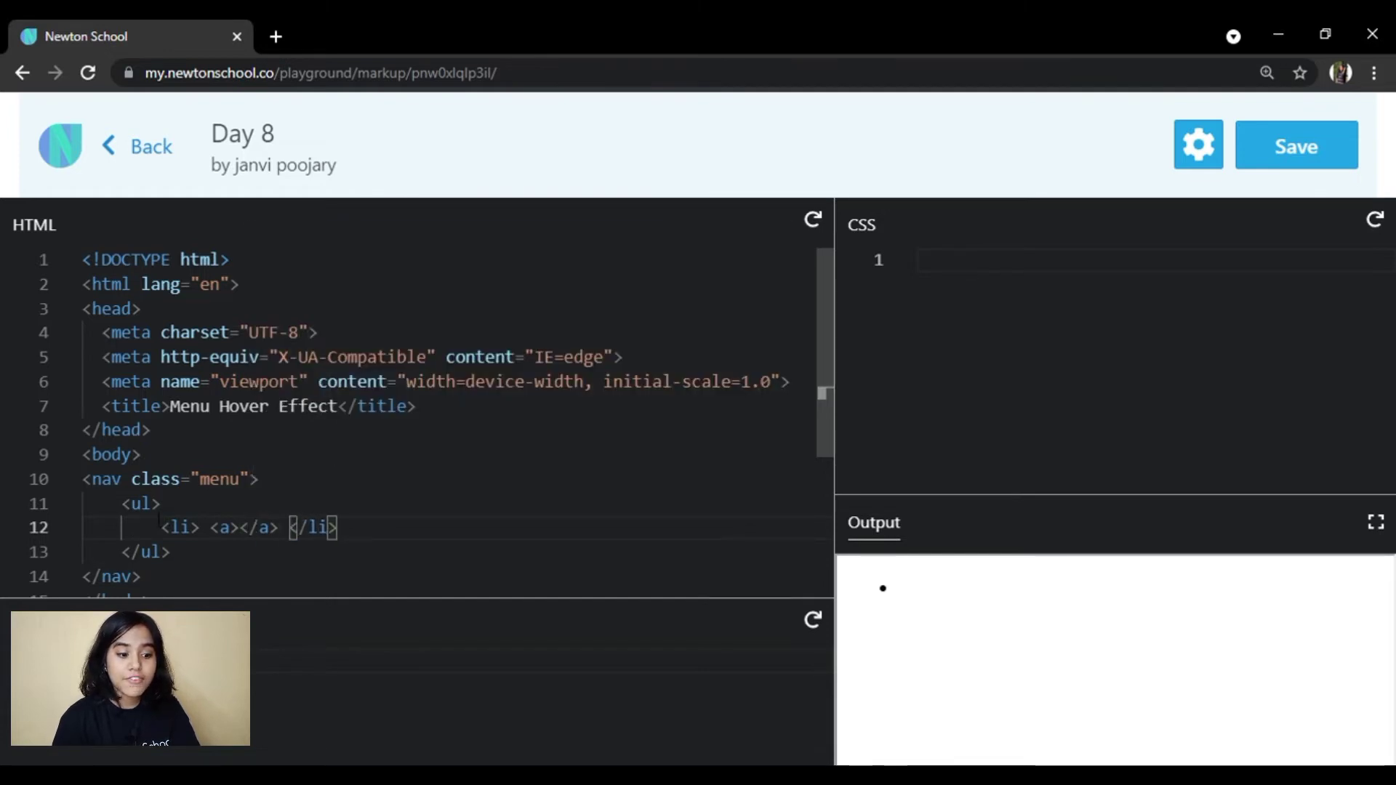
mouse_move(223, 526)
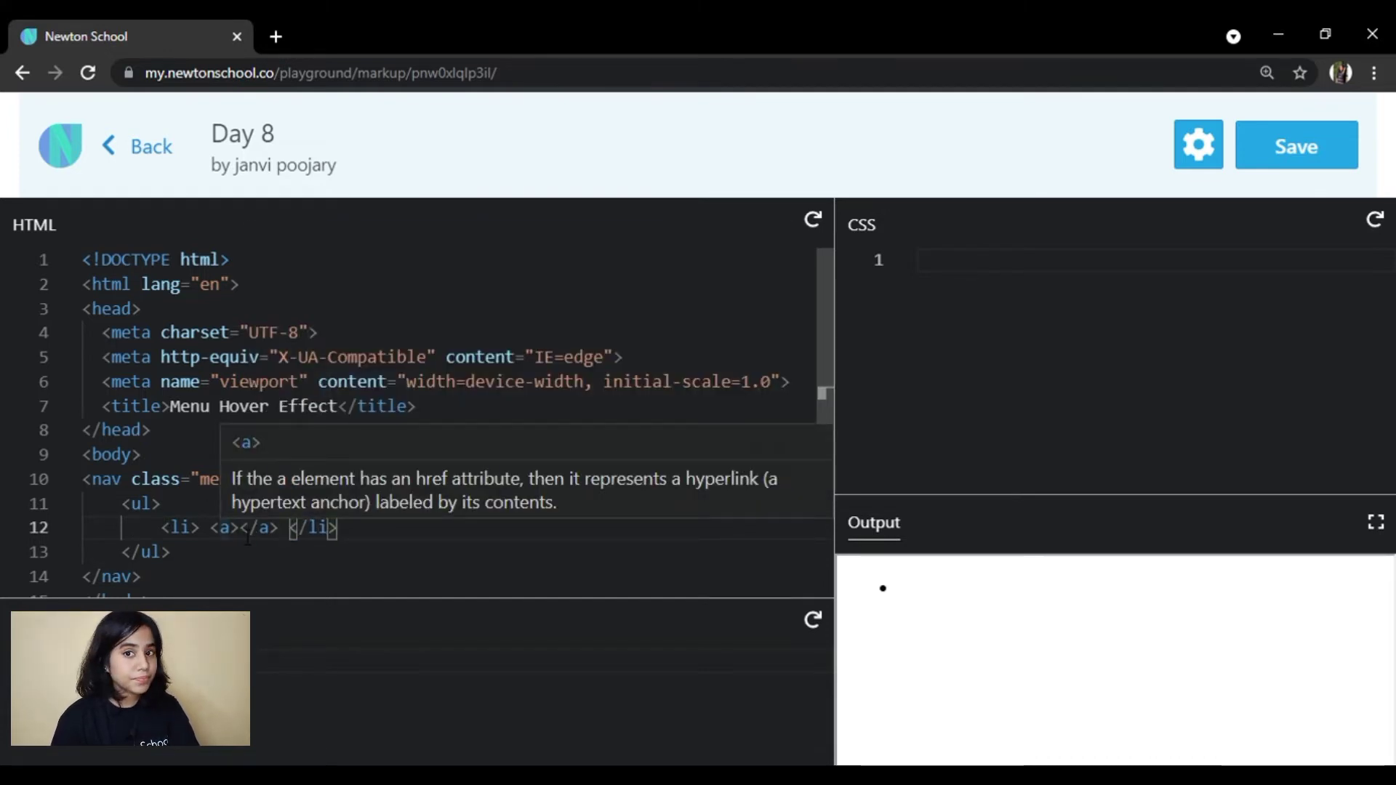
key("Left")
key("Left")
key("Left")
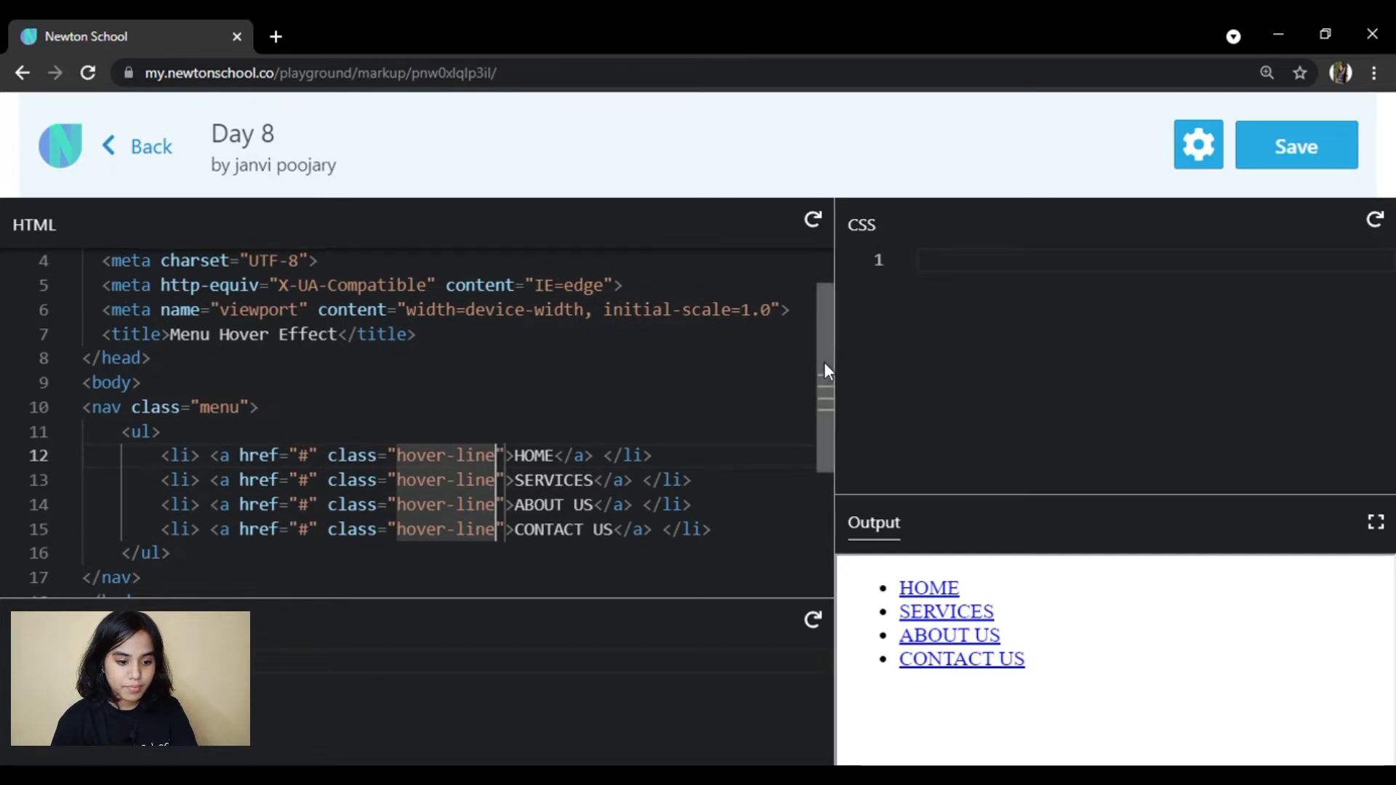
left_click_drag(824, 362, 826, 372)
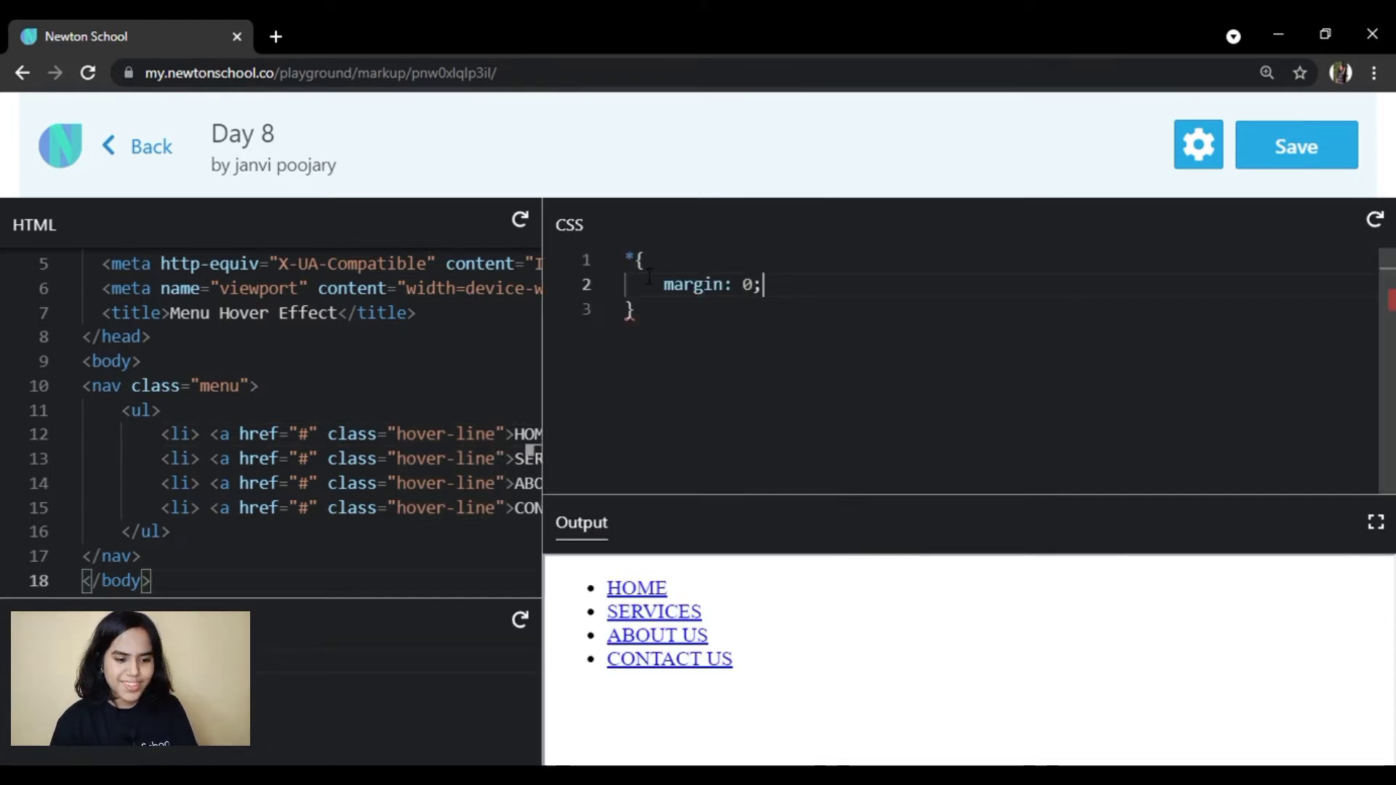
Finish the universal reset rule with padding and box-sizing declarations
key("Return")
type("p")
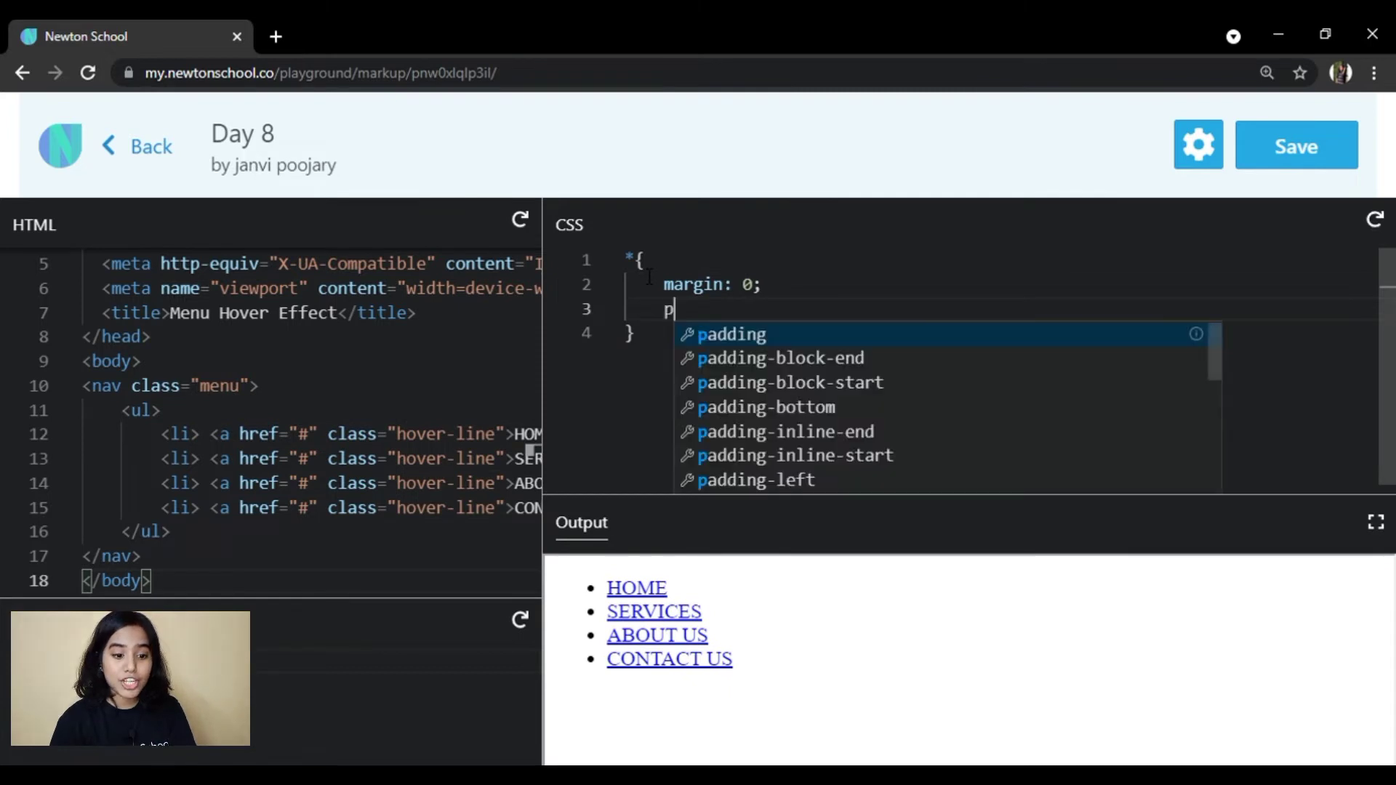
type("adding: 0;")
key("Return")
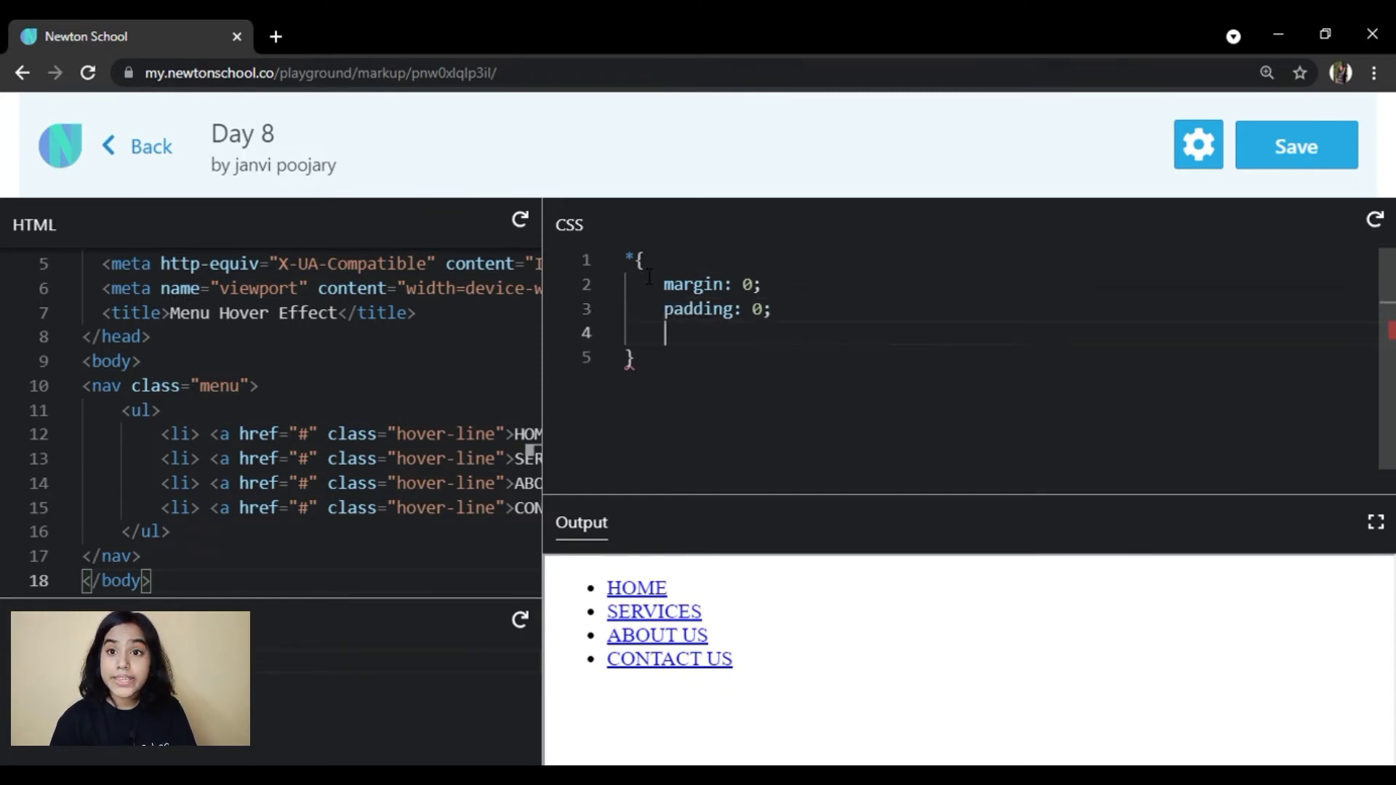
type("v")
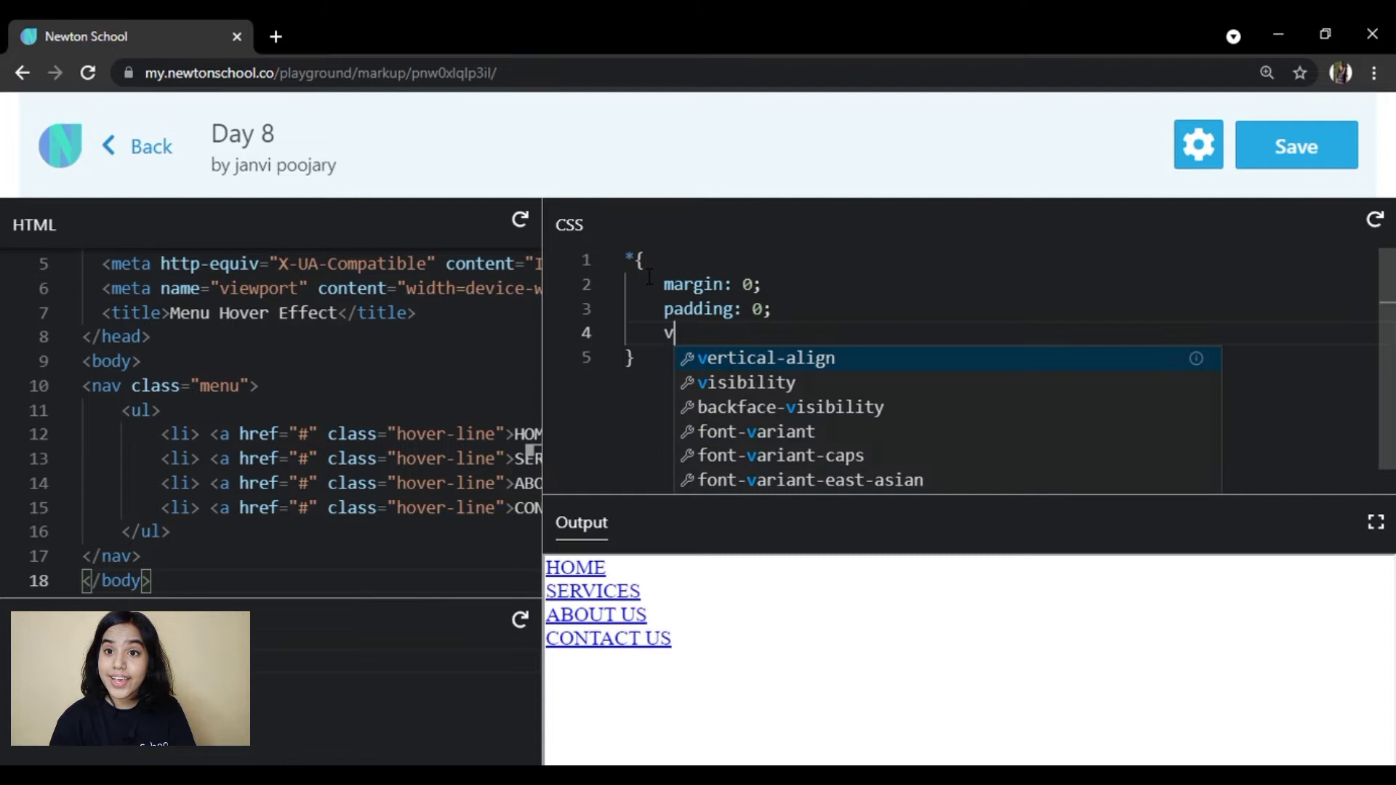
type("ox")
key("BackSpace")
key("BackSpace")
key("BackSpace")
type("b")
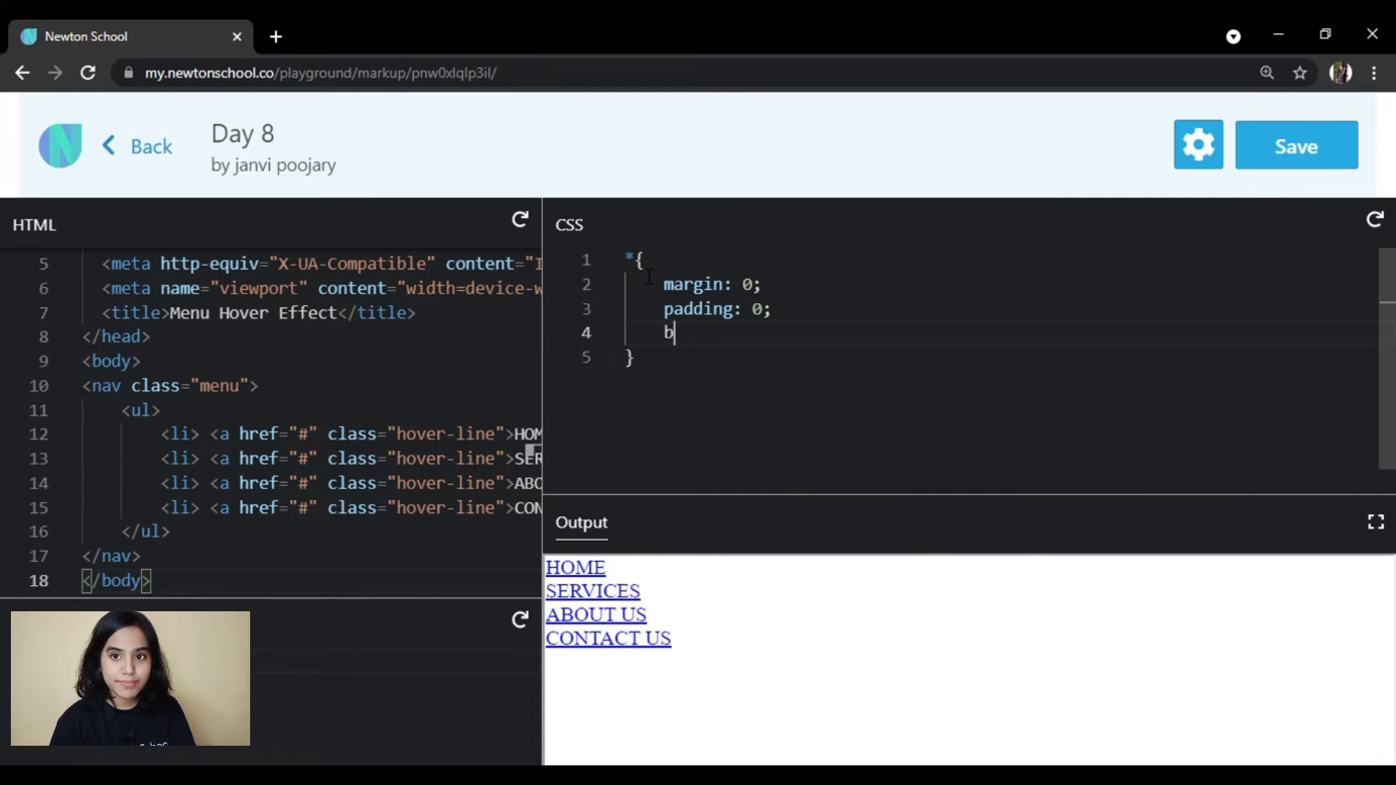
type("oxs")
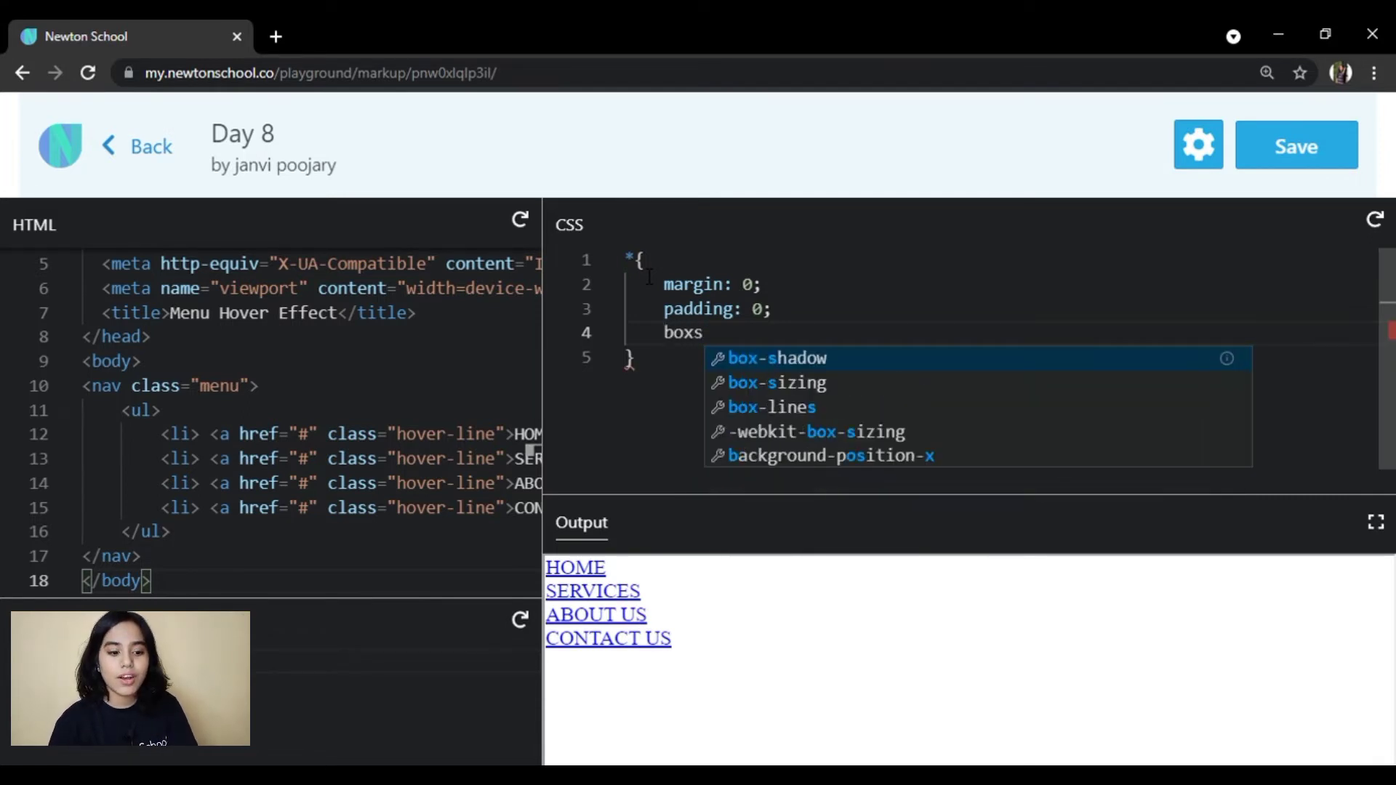
key("Down")
type("\\")
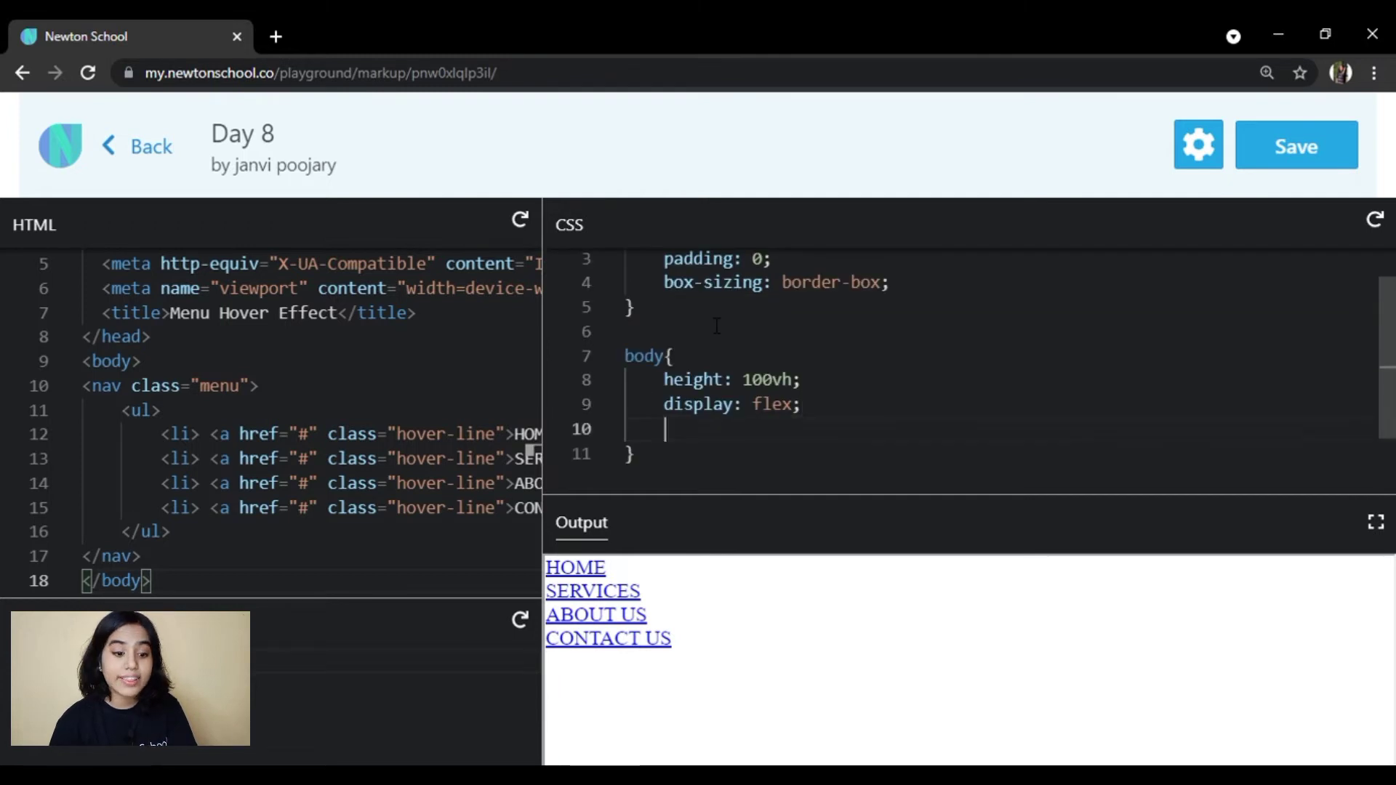
type("al")
Give the body rule align-items: center, justify-content: center and background #2a2a2a
key("Return")
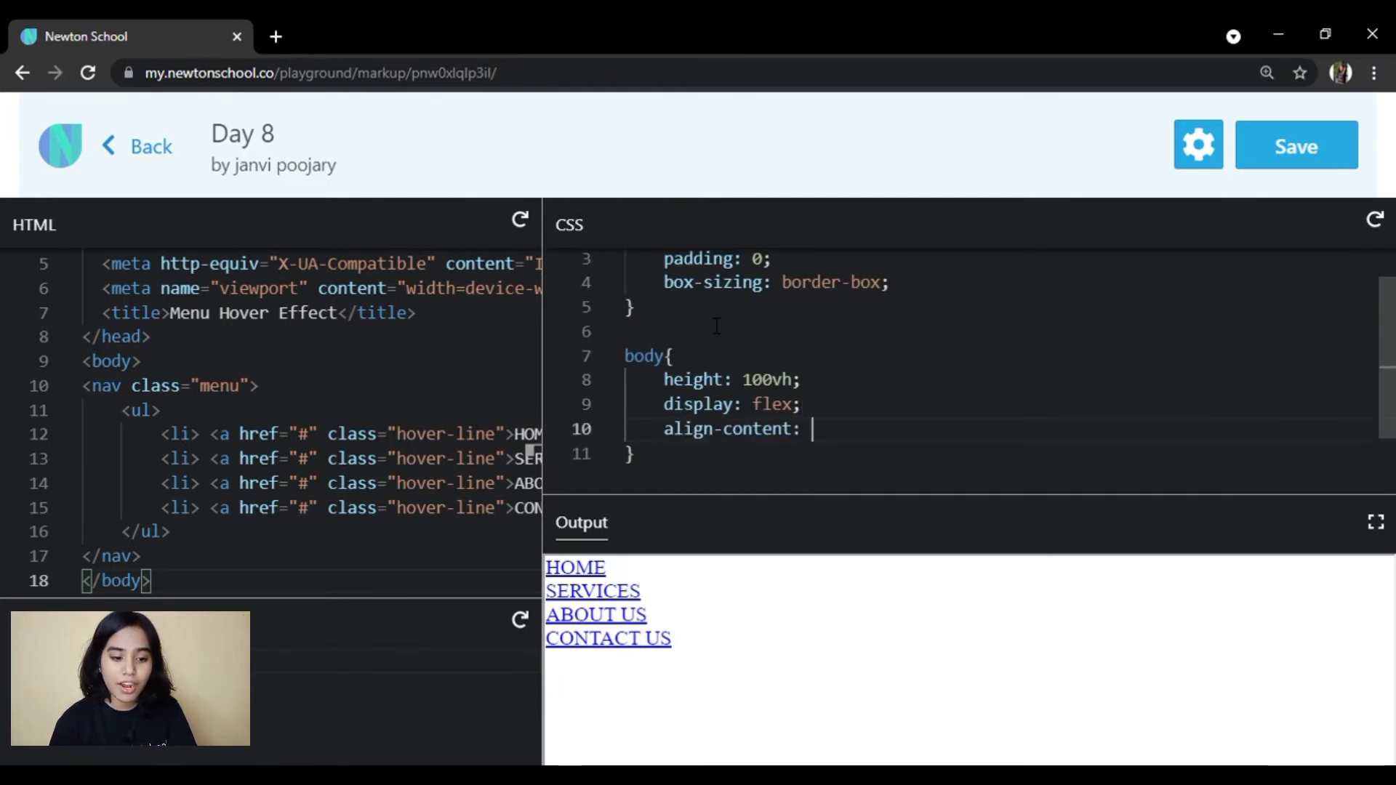
key("ctrl+z")
type("i")
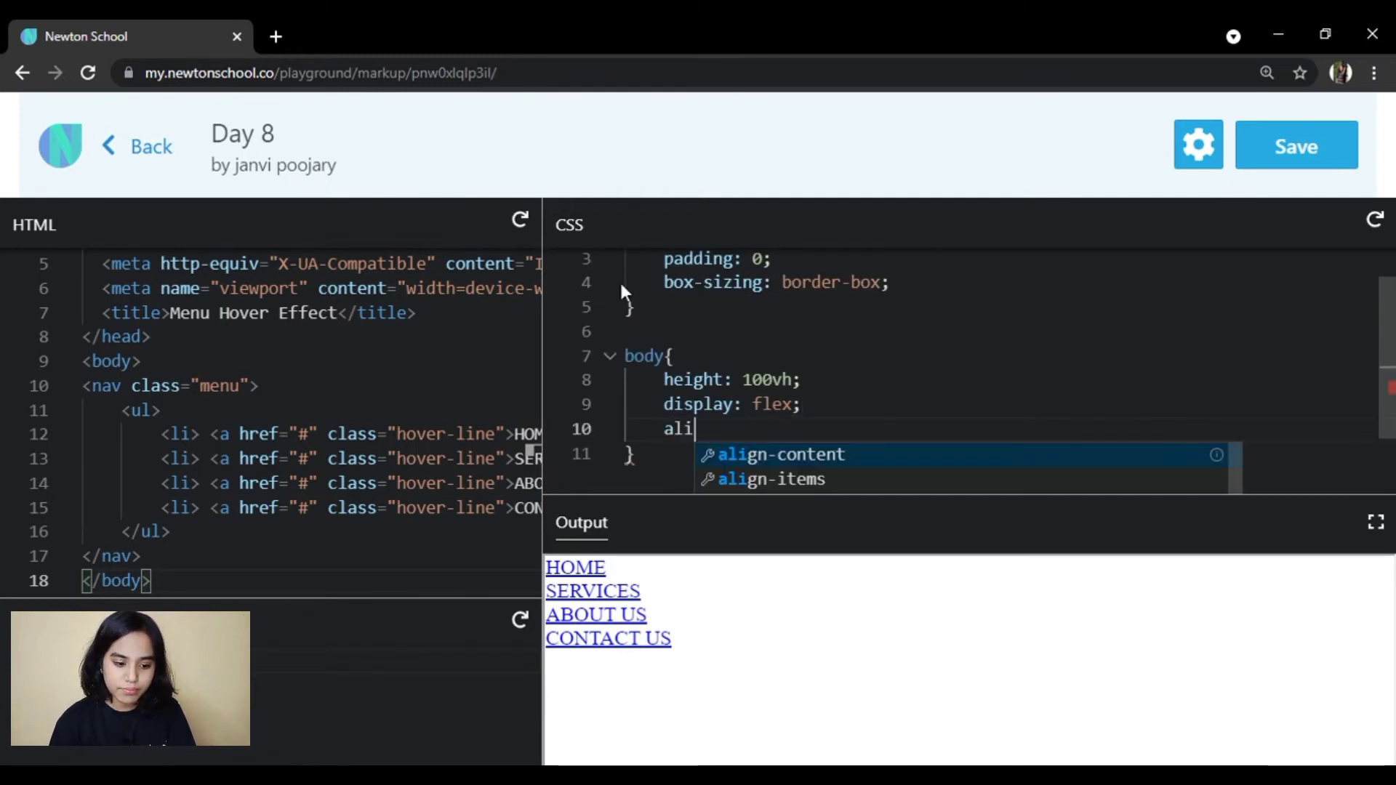
key("Down")
key("Return")
type("c")
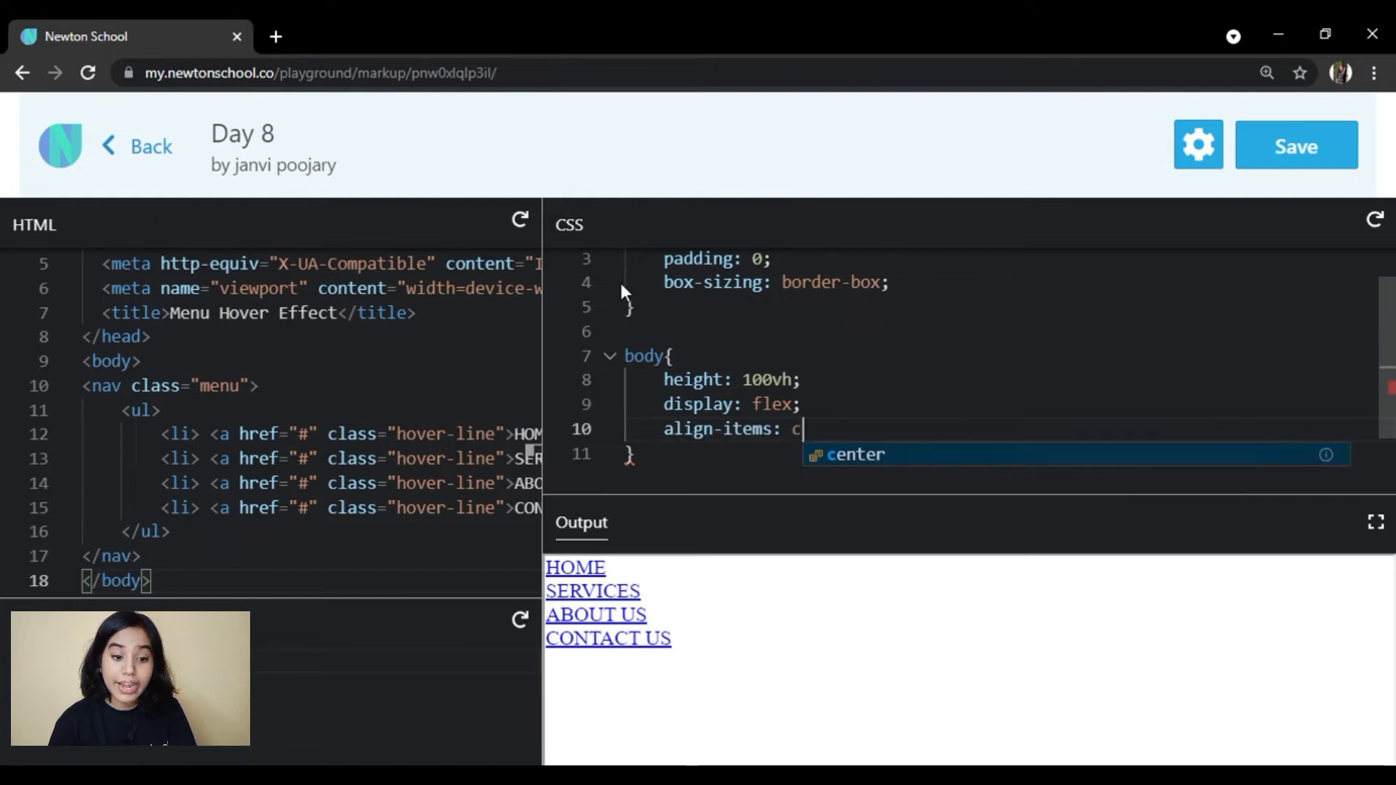
key("Return")
type(";")
key("Return")
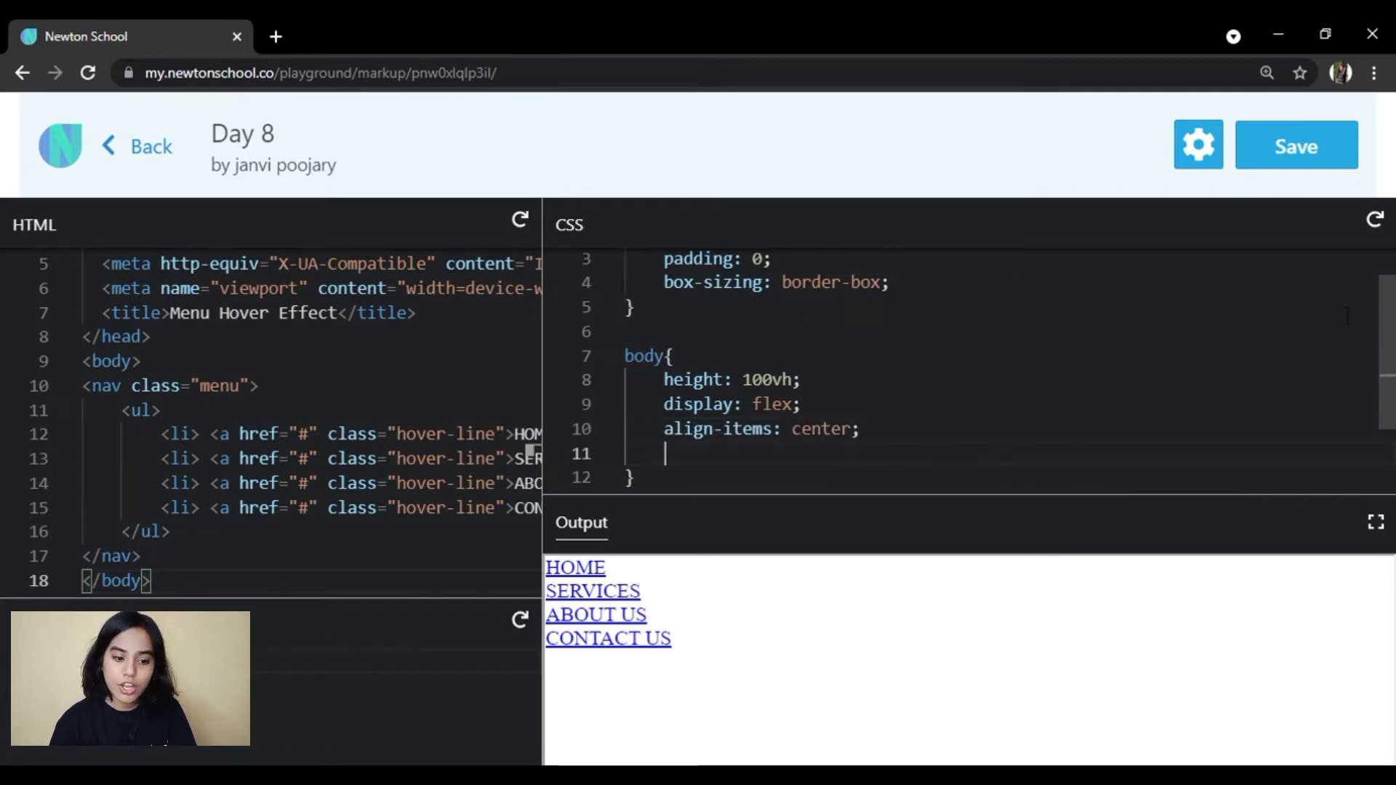
scroll(1393, 350, "down", 1)
left_click_drag(1393, 349, 1390, 335)
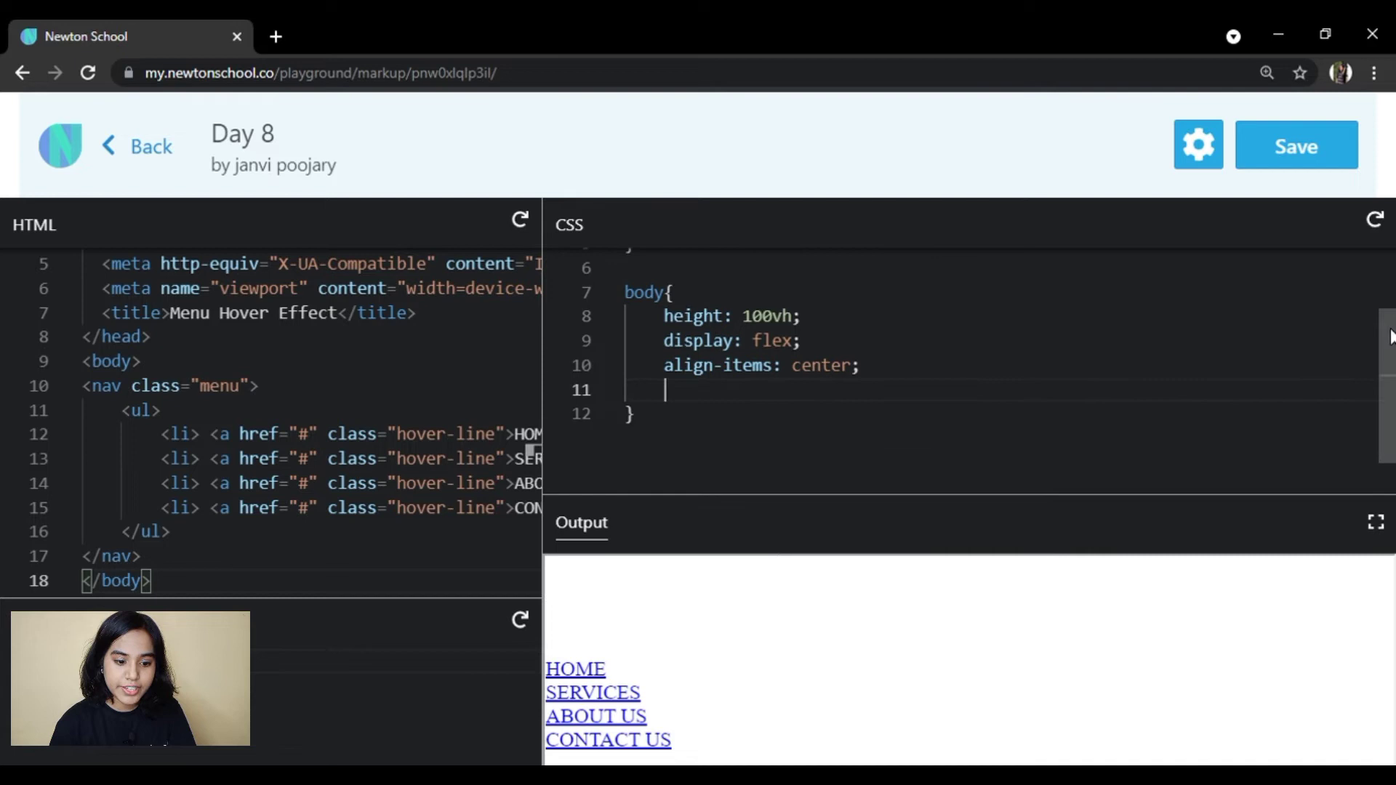
type("j")
key("Return")
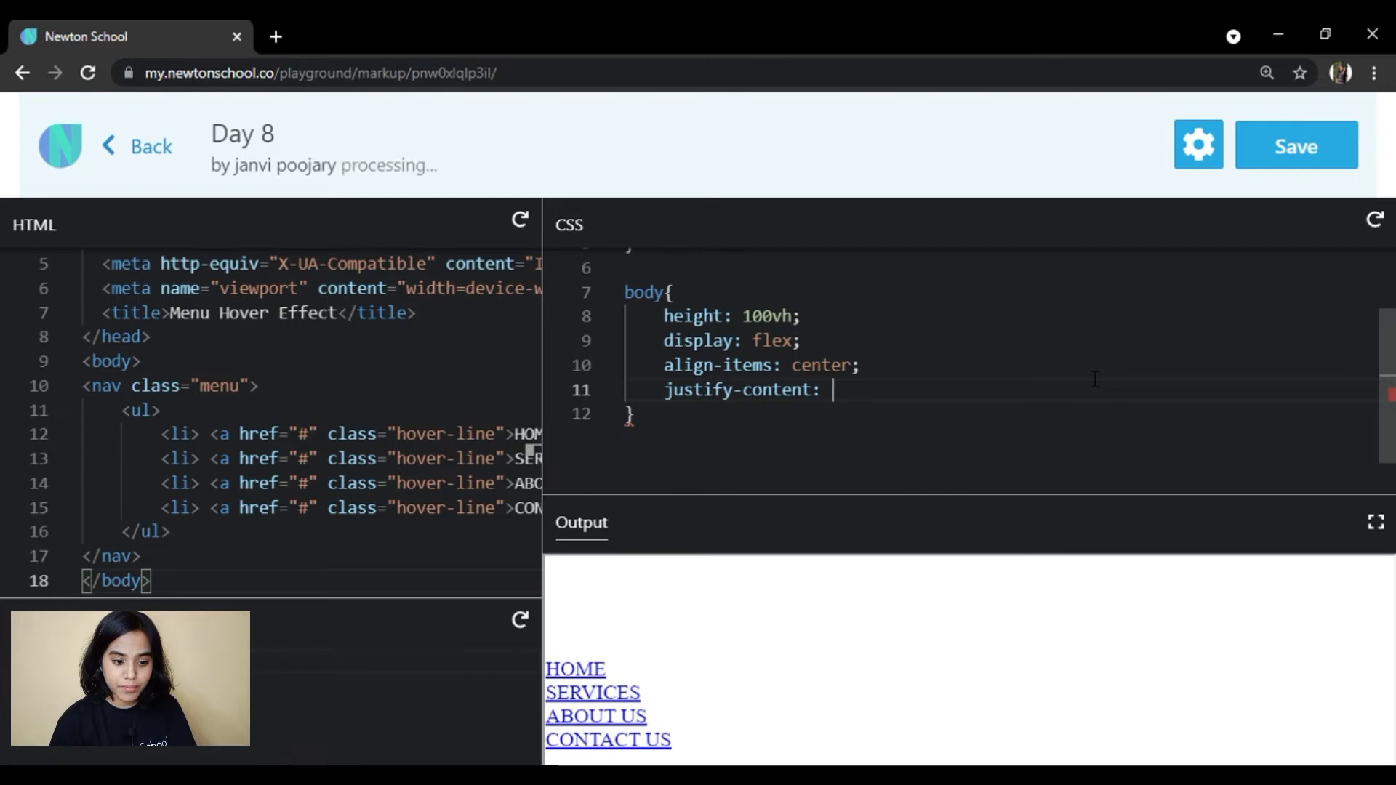
type("center;")
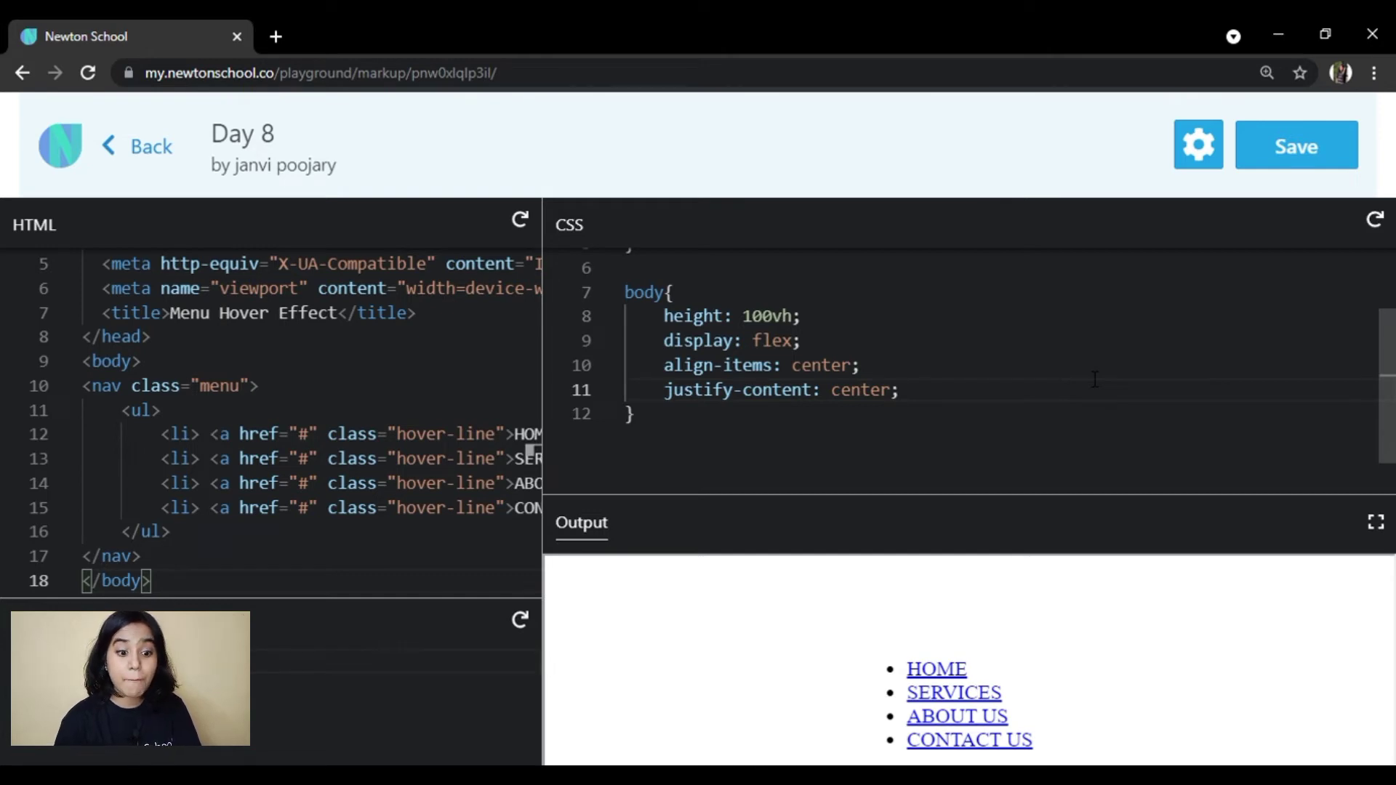
key("Return")
type("background: #2a2a2a;")
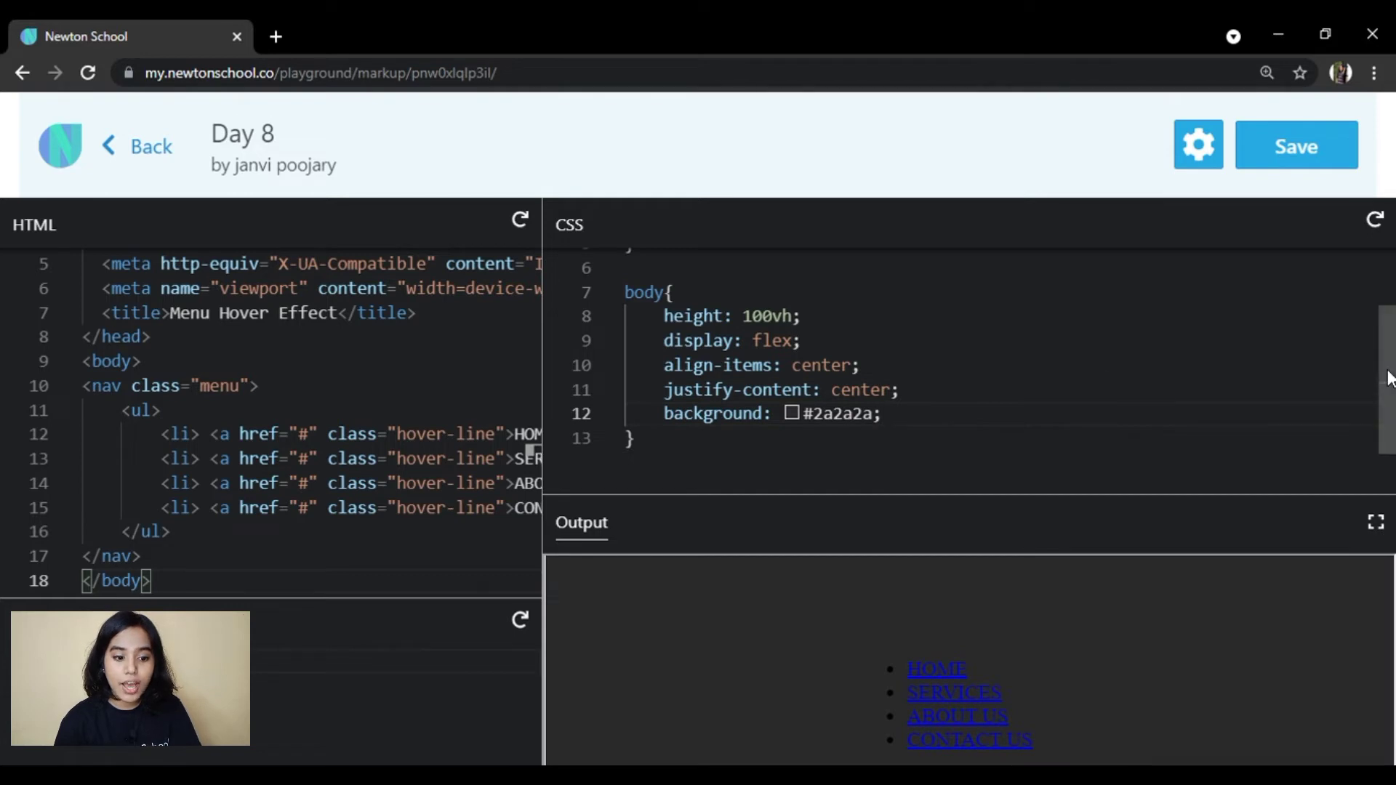
scroll(1388, 377, "down", 2)
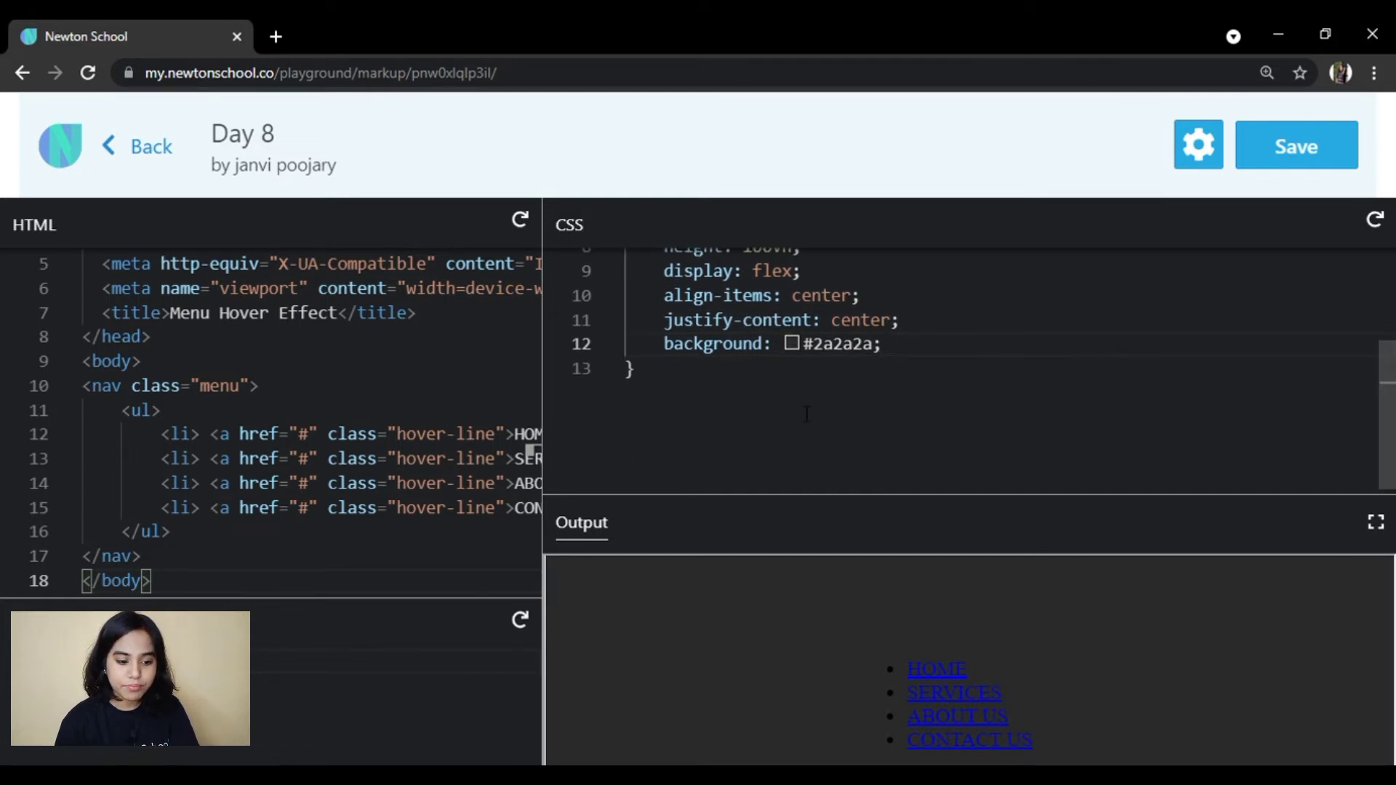
Add a .menu ul li rule with list-style none, inline-block display and margin 0 20px
left_click(648, 386)
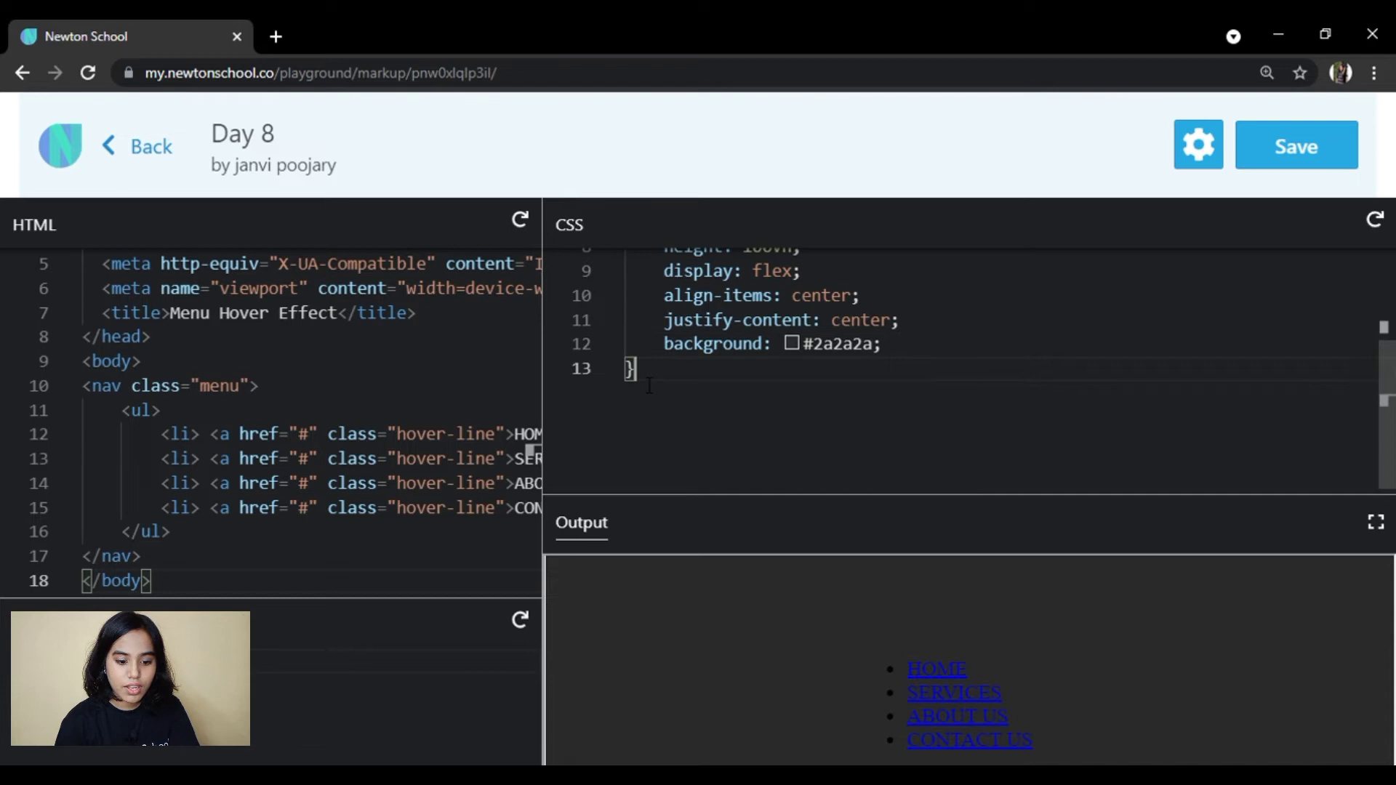
key("Return")
key("Return")
type(".menu{")
key("Return")
scroll(832, 481, "down", 2)
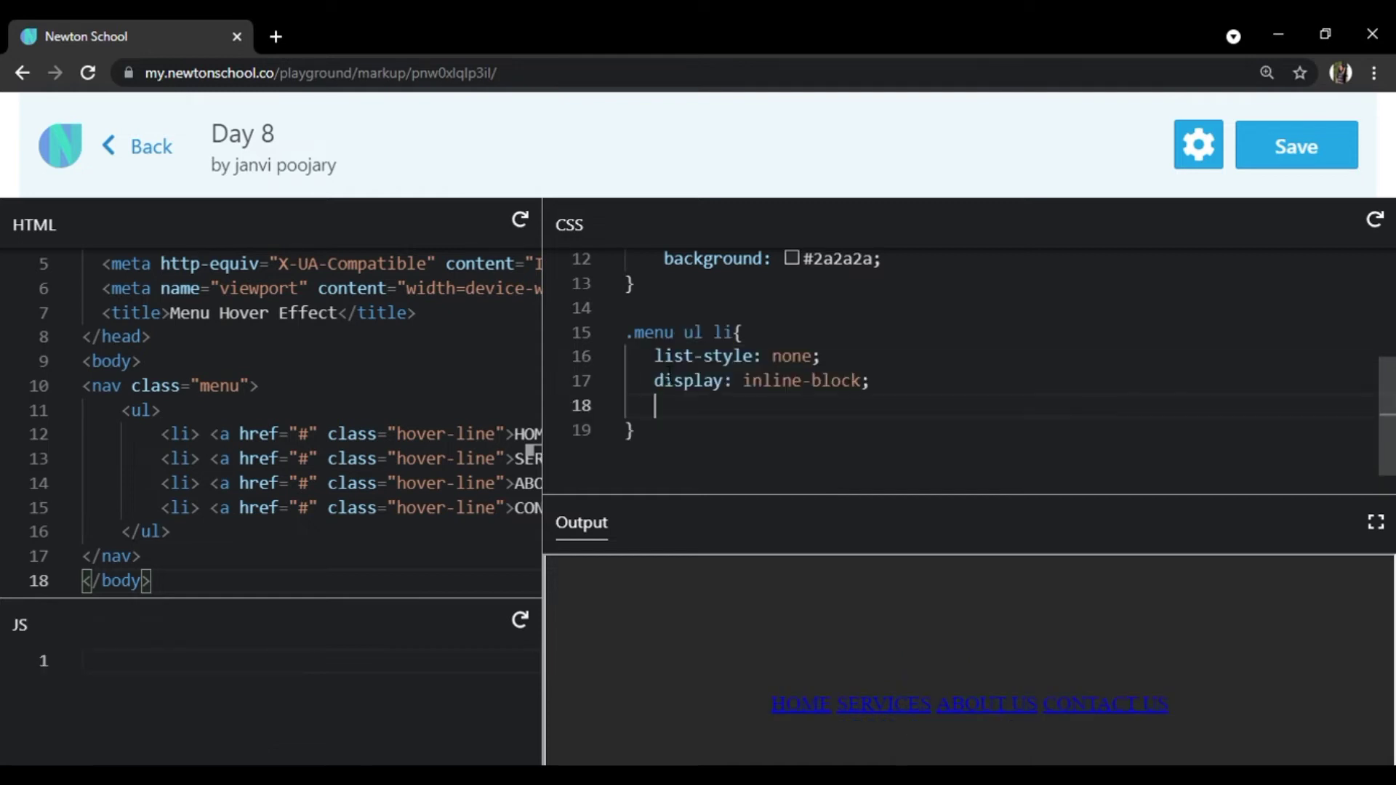
type("margin: ")
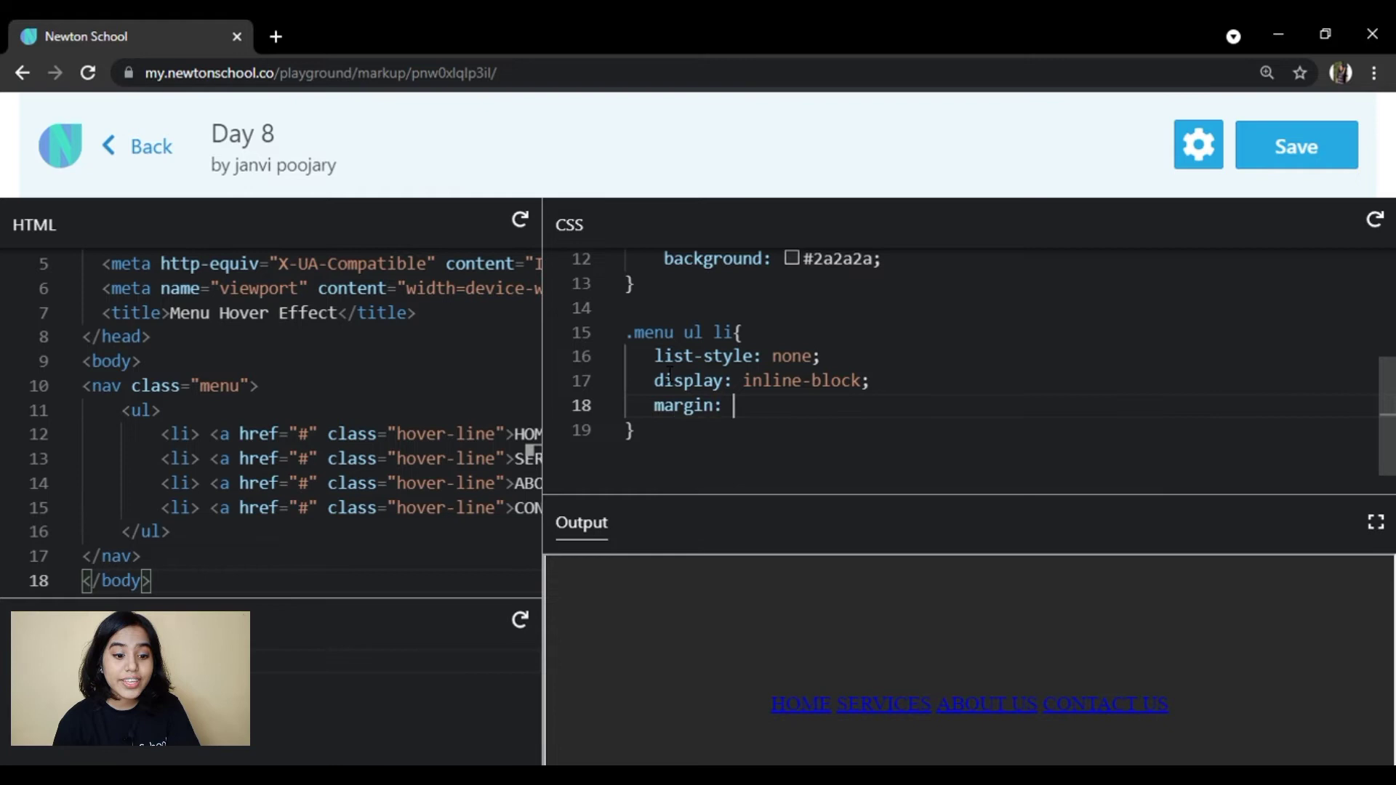
type("0")
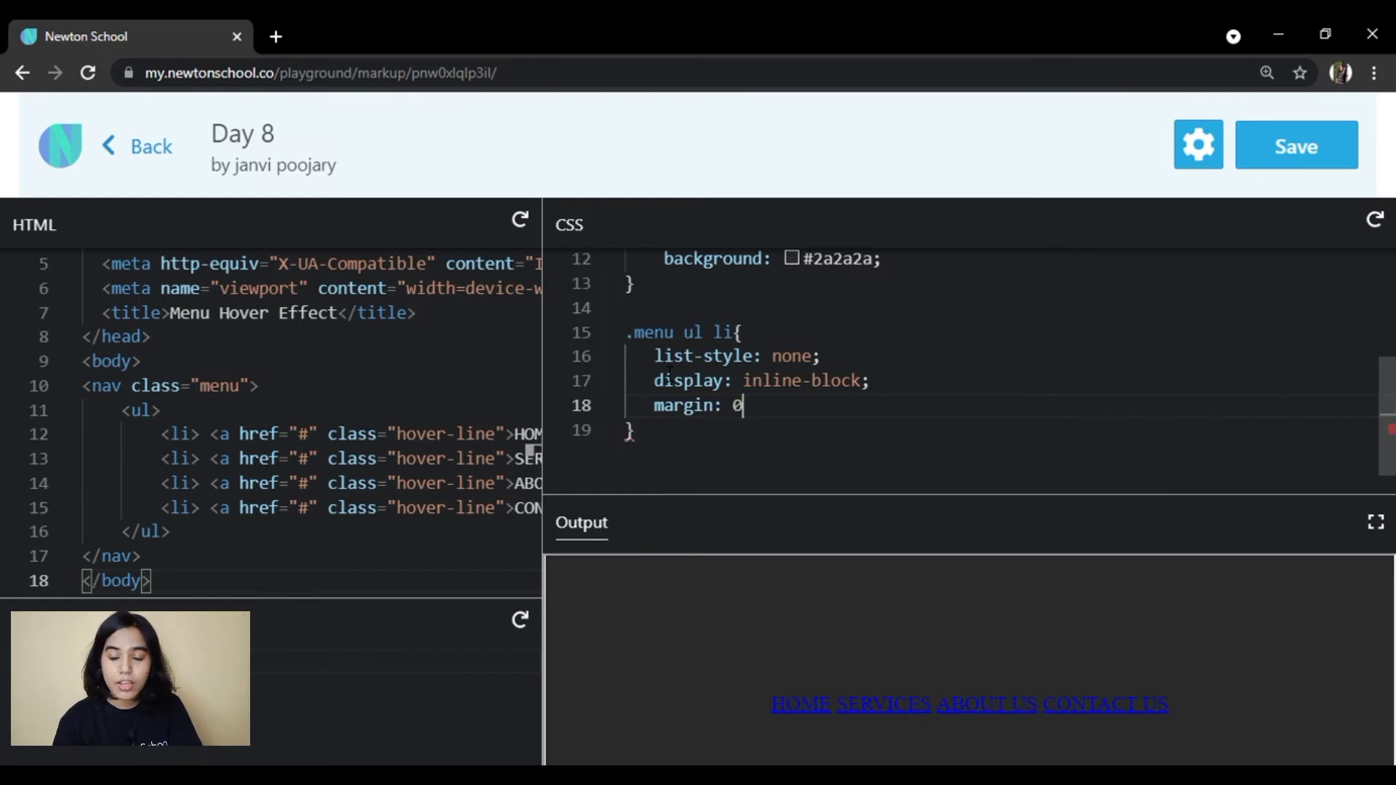
type(" 20px")
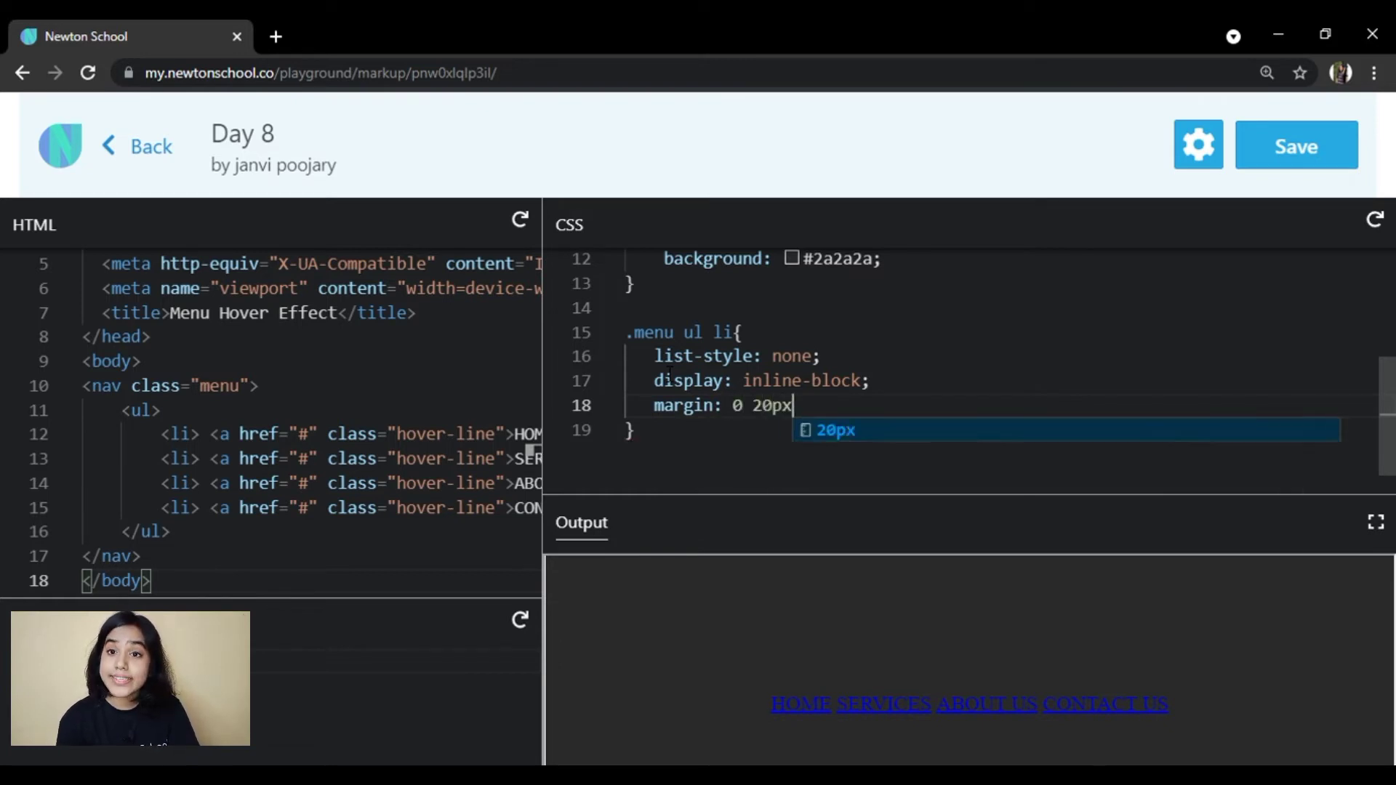
type(";")
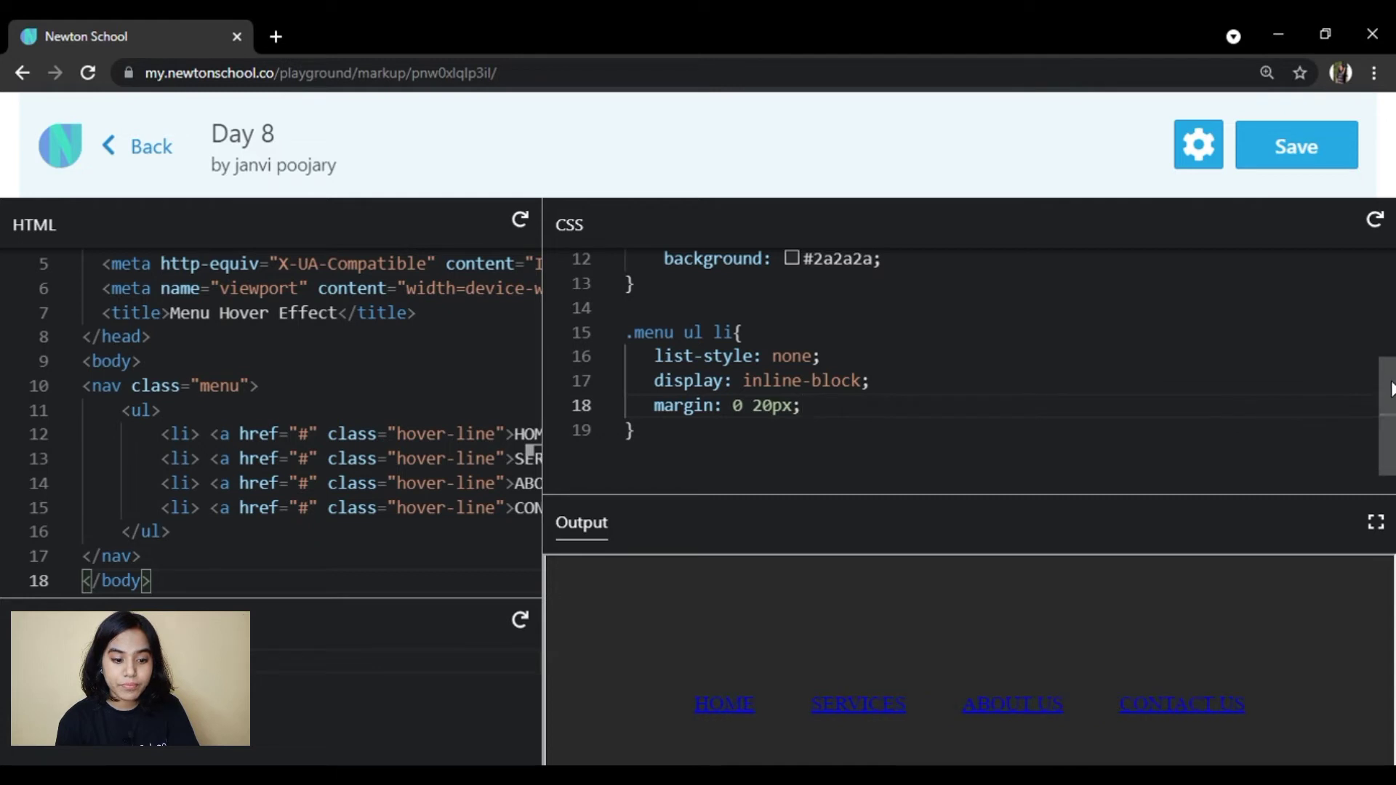
scroll(1200, 437, "down", 1)
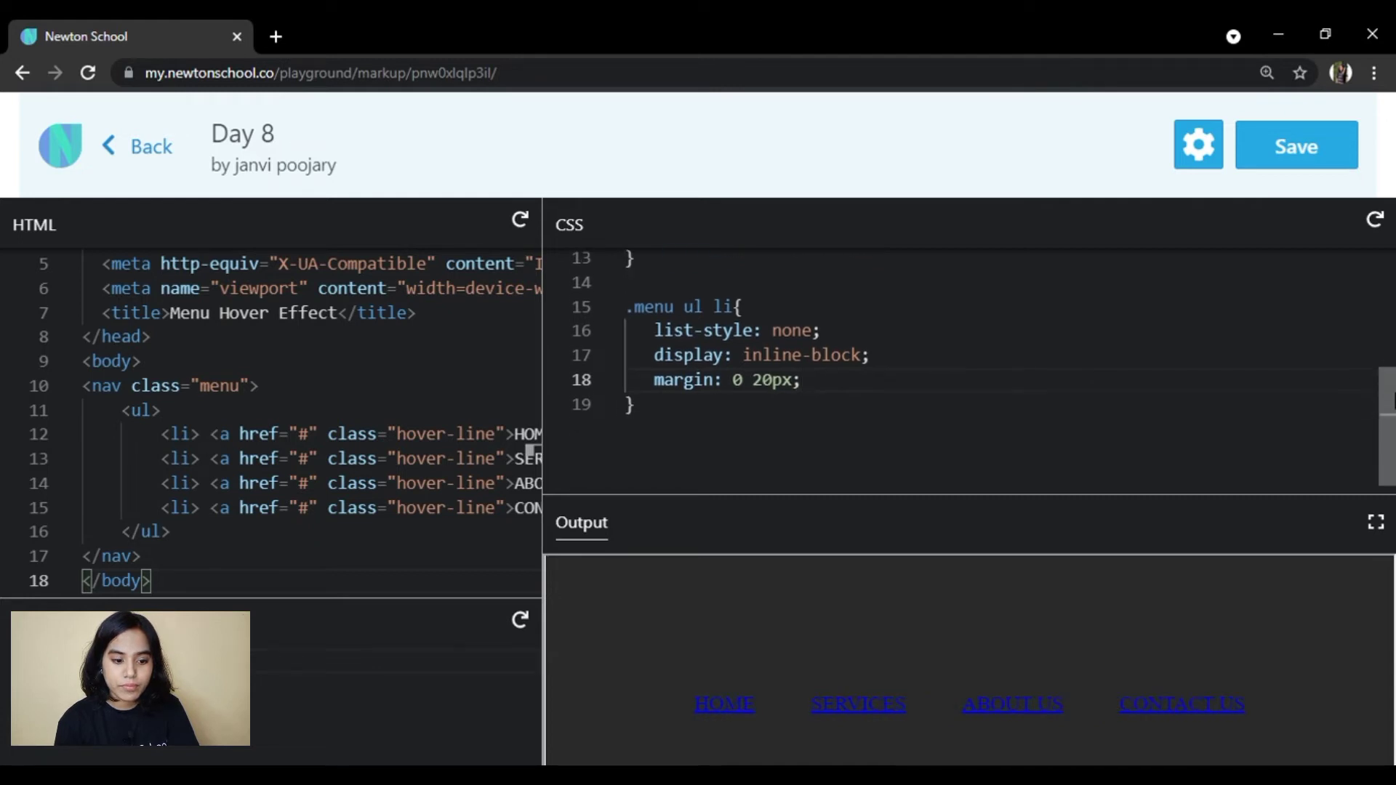
Copy the .menu ul li selector to reuse below the list-item rule
left_click(752, 405)
key("Return")
key("Return")
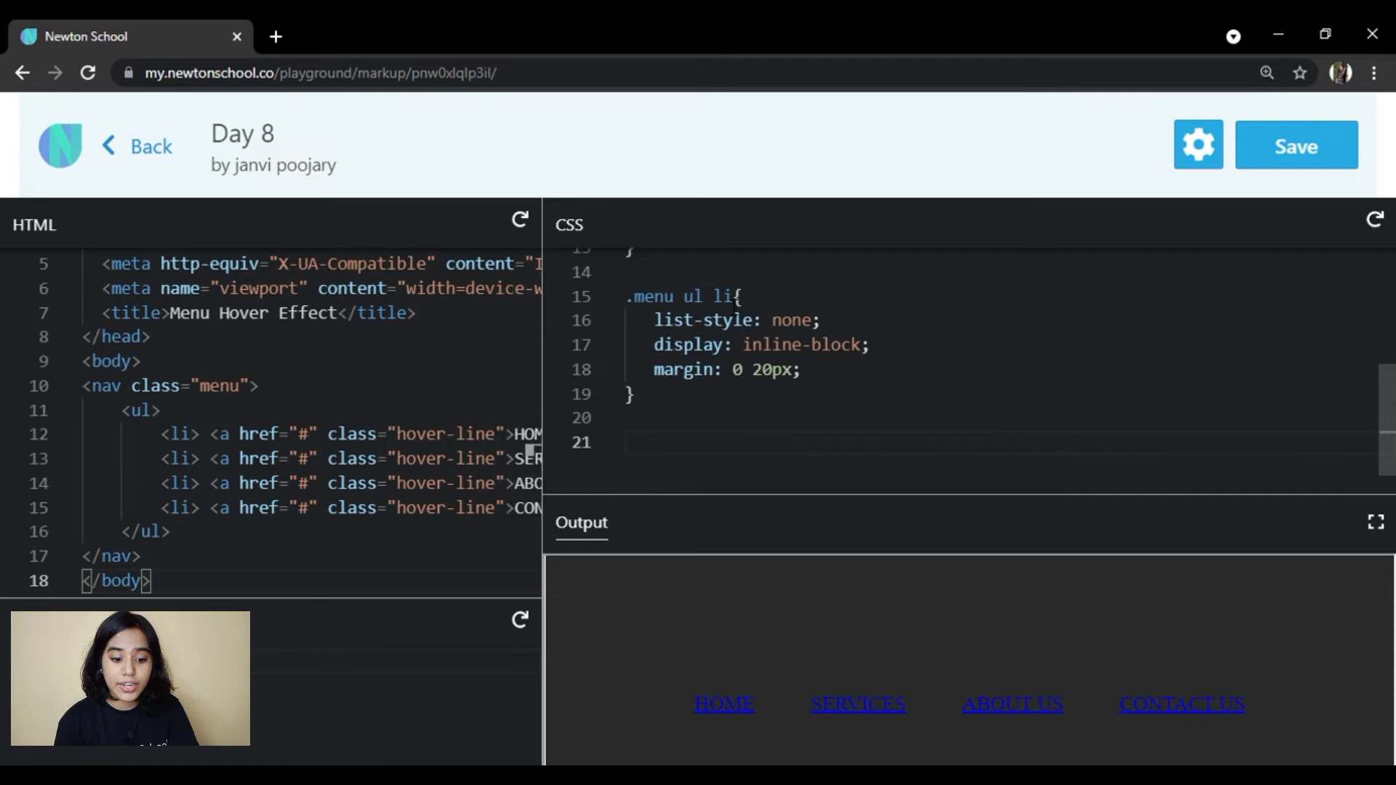
mouse_move(683, 296)
left_click_drag(736, 296, 637, 316)
key("ctrl+c")
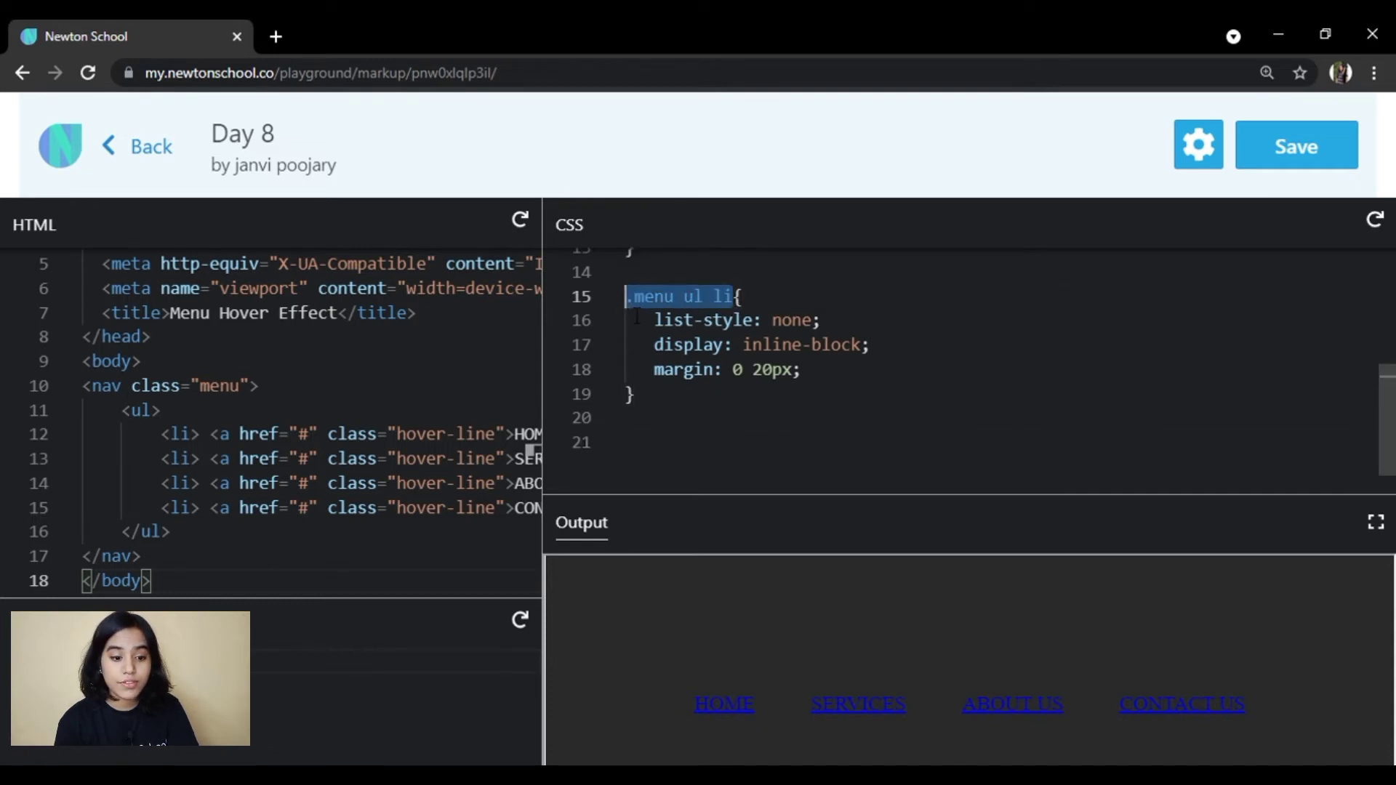
Create the .menu ul li a rule with text-decoration none and color #fff, checking the full-size preview
left_click(641, 456)
key("ctrl+v")
type("a")
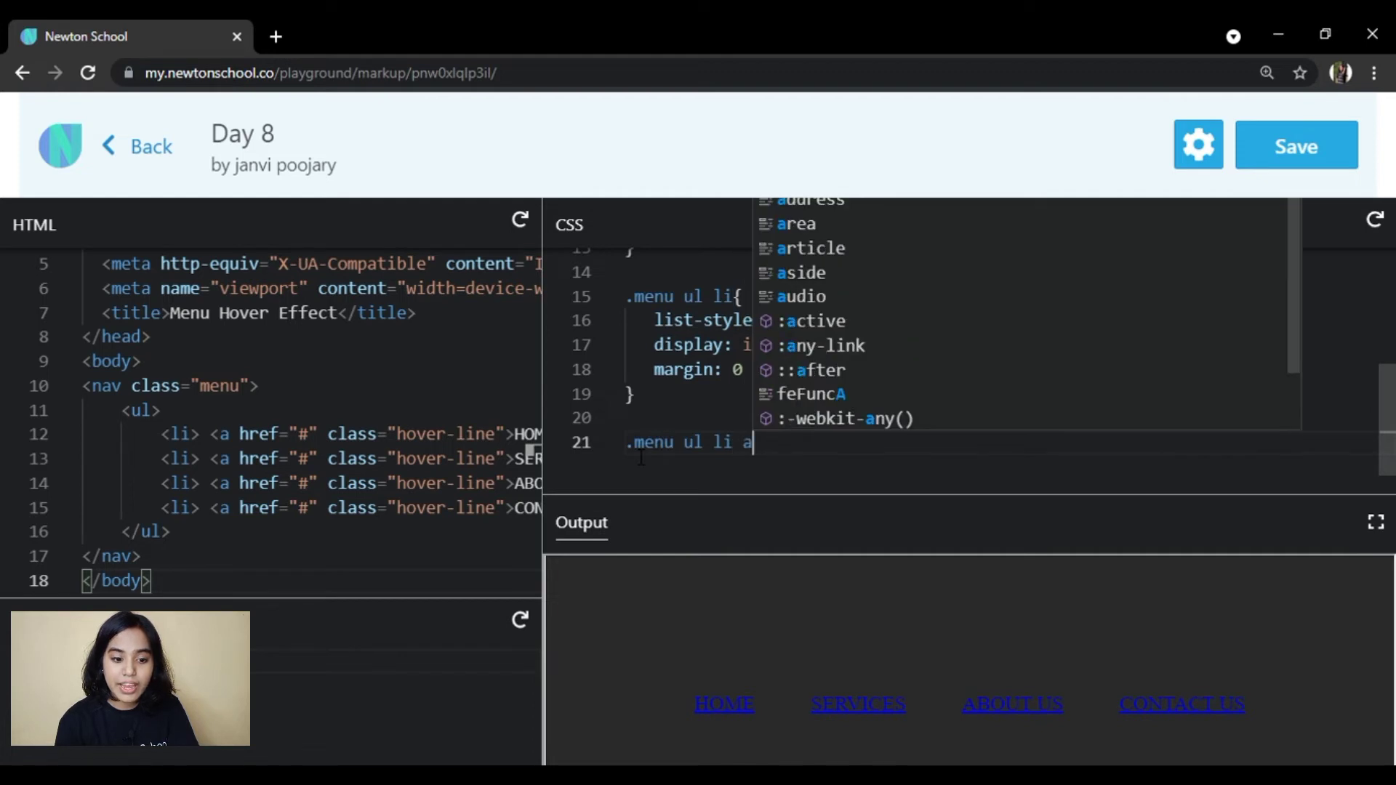
type("{")
key("Return")
type("caption-side:")
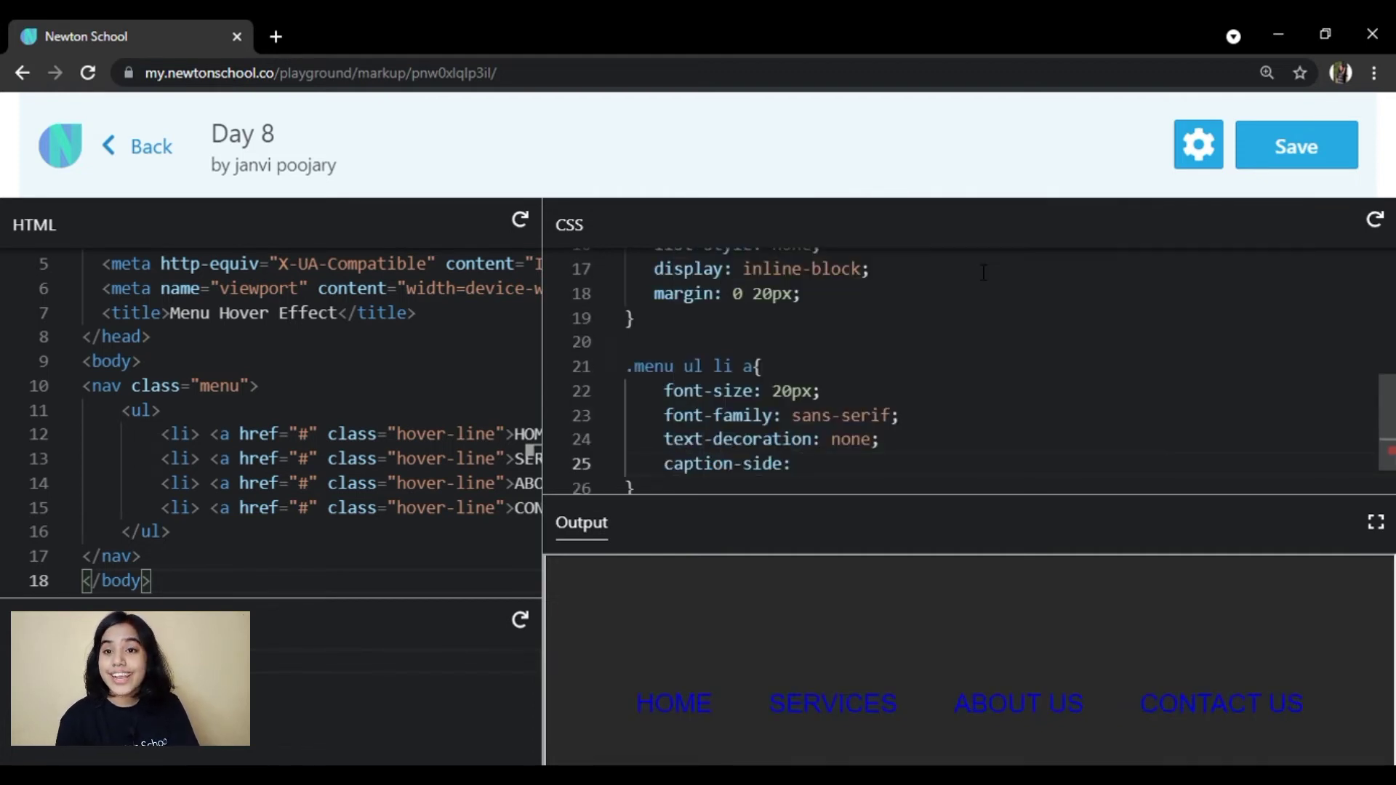
key("ctrl+z")
type("ol")
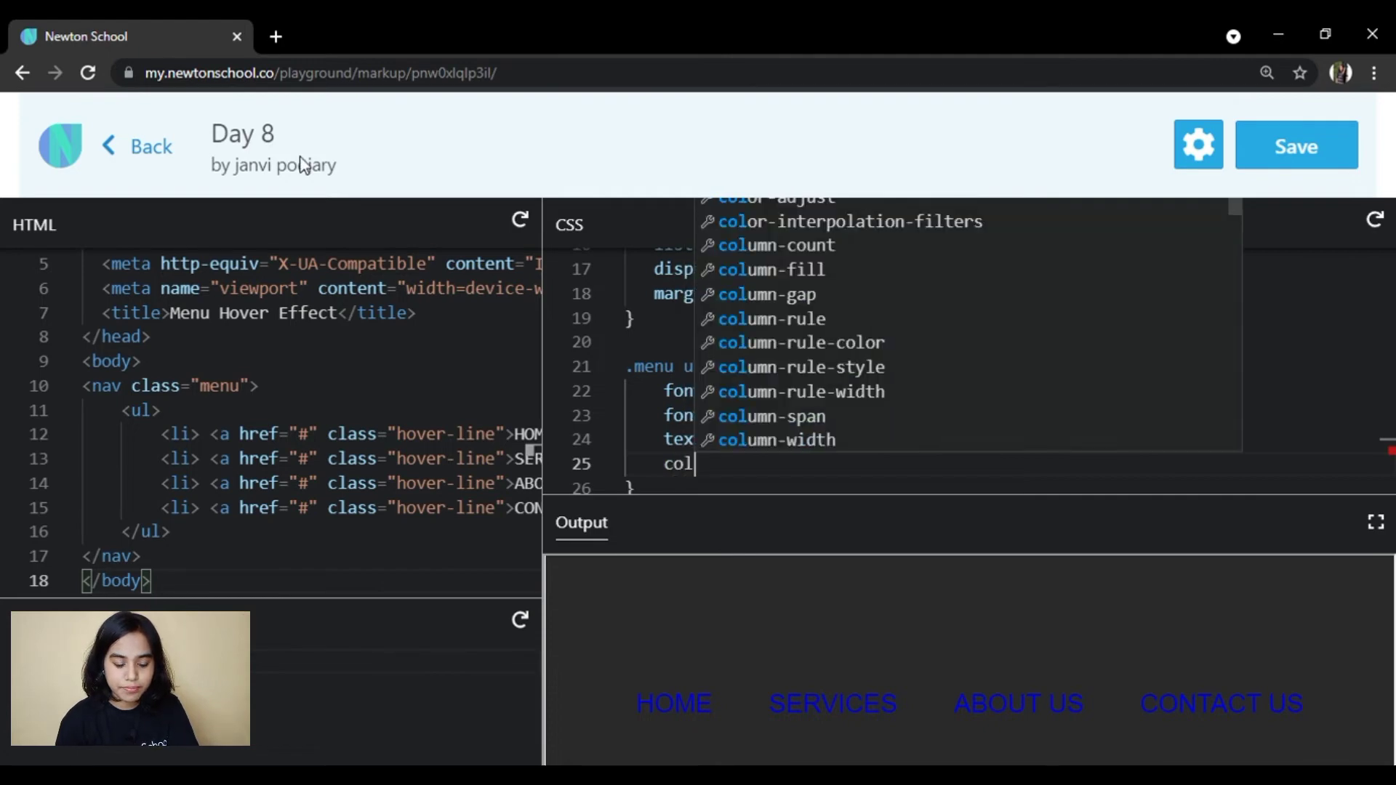
type("or")
key("Return")
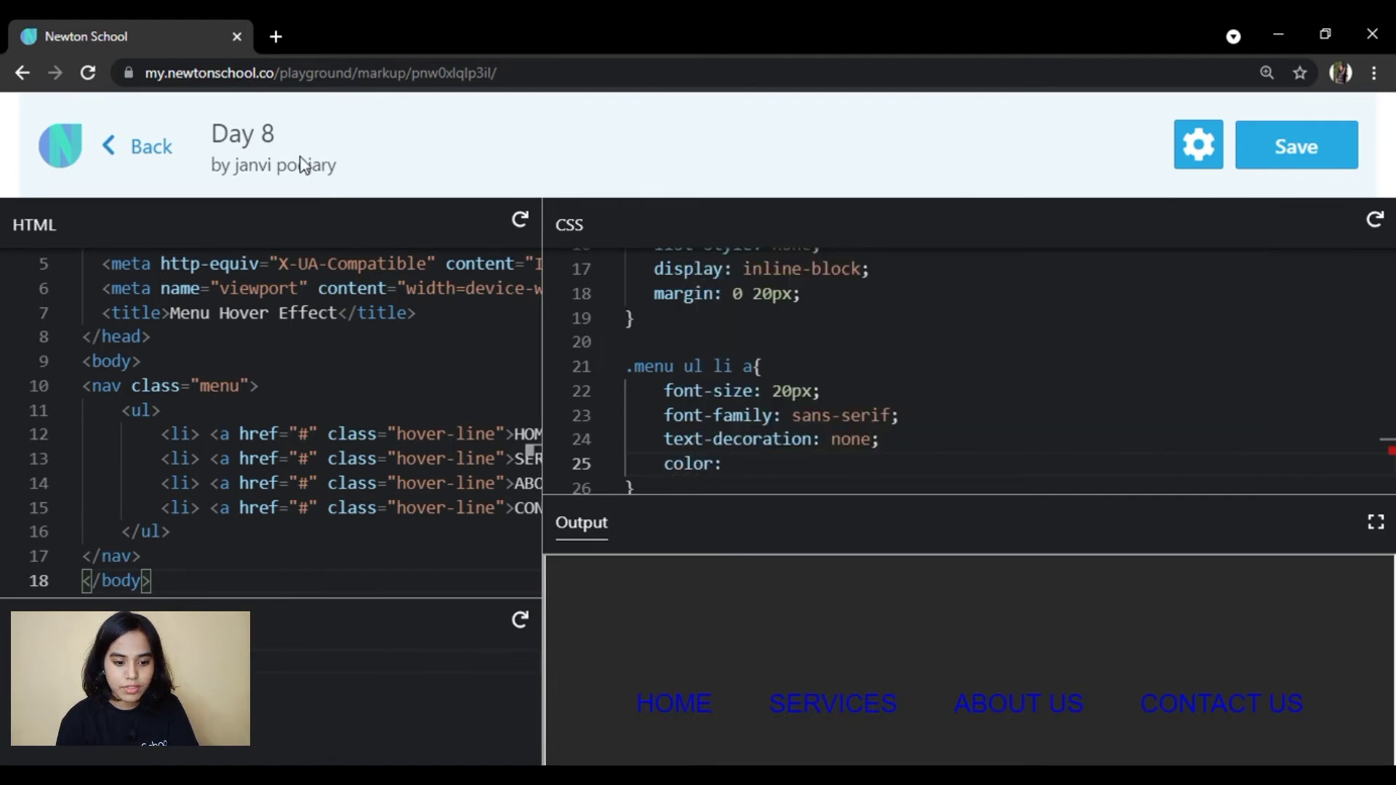
type("#fff;")
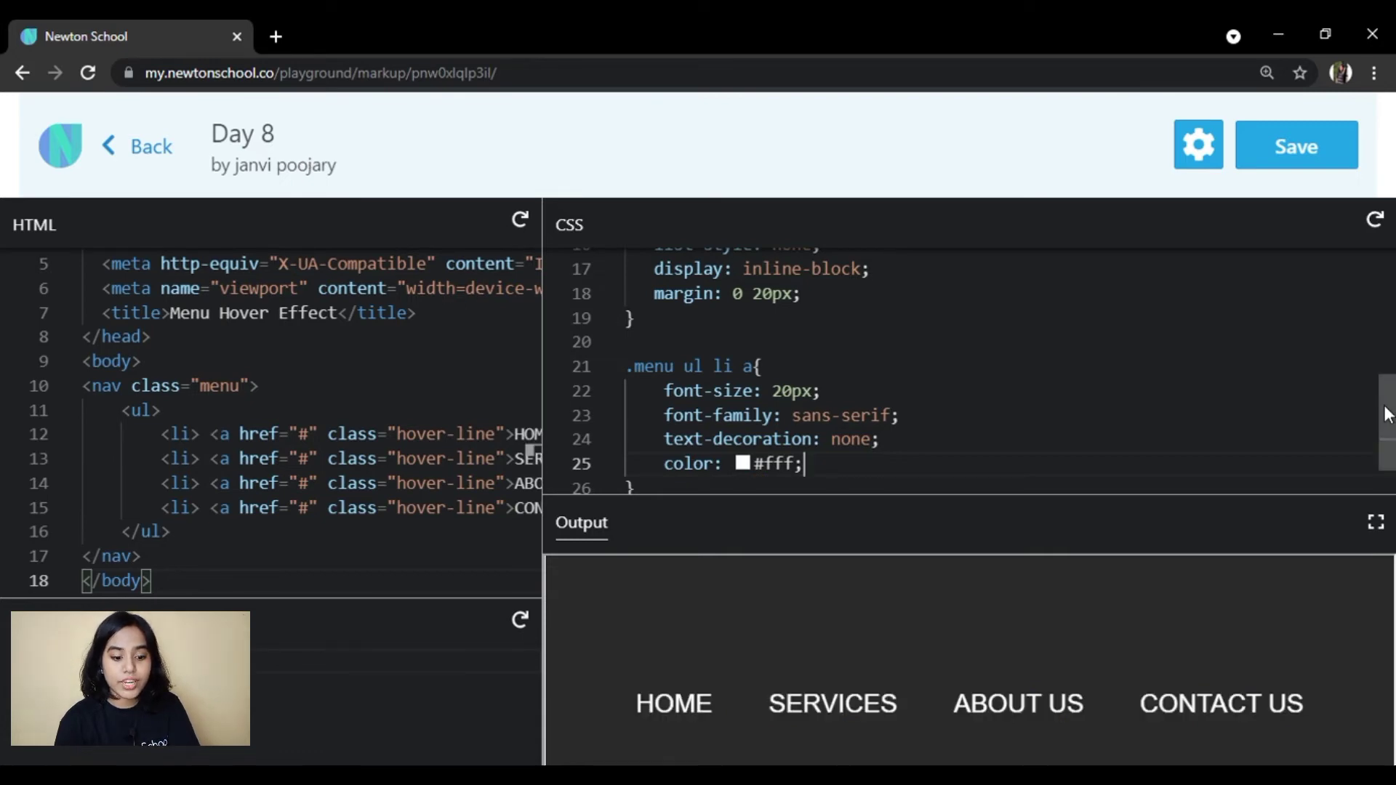
left_click_drag(1388, 414, 1388, 439)
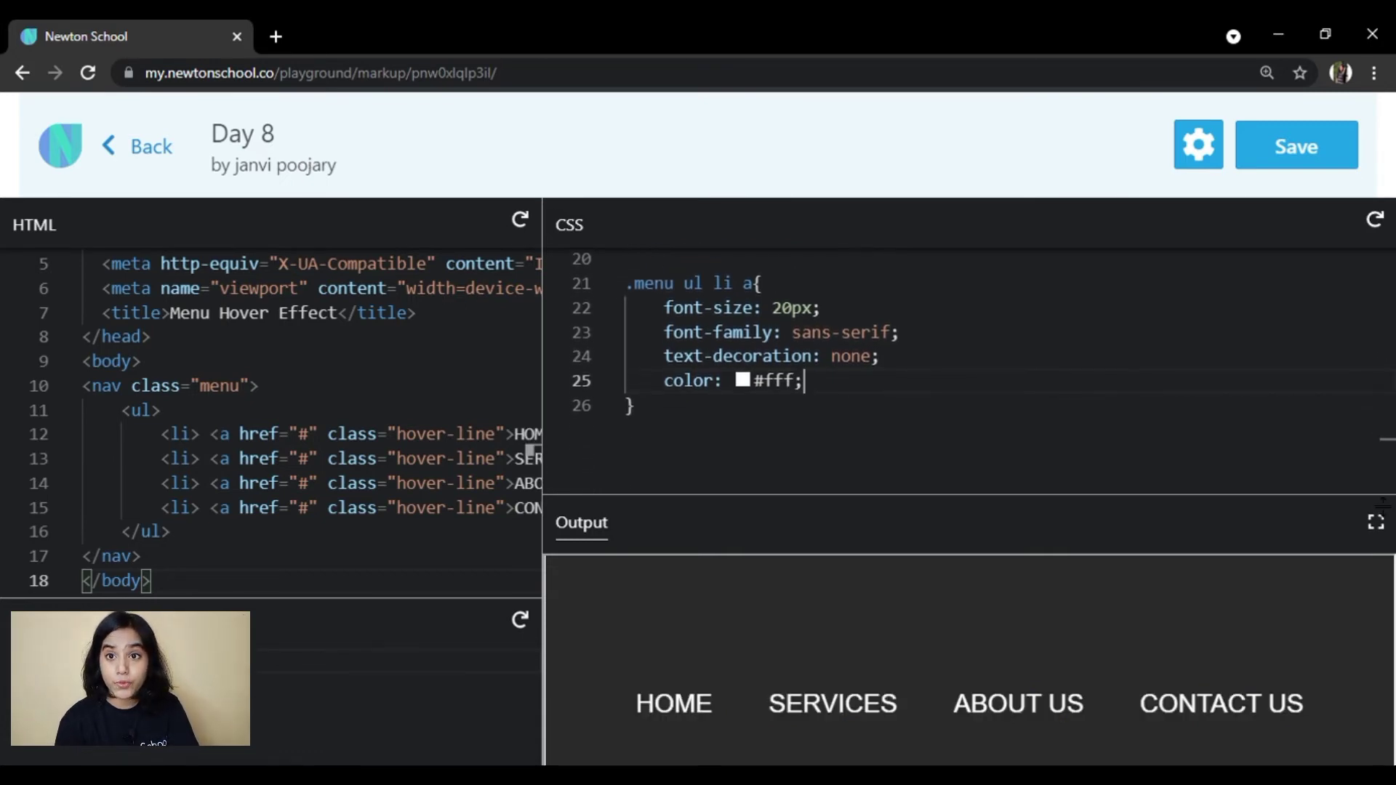
left_click(1377, 523)
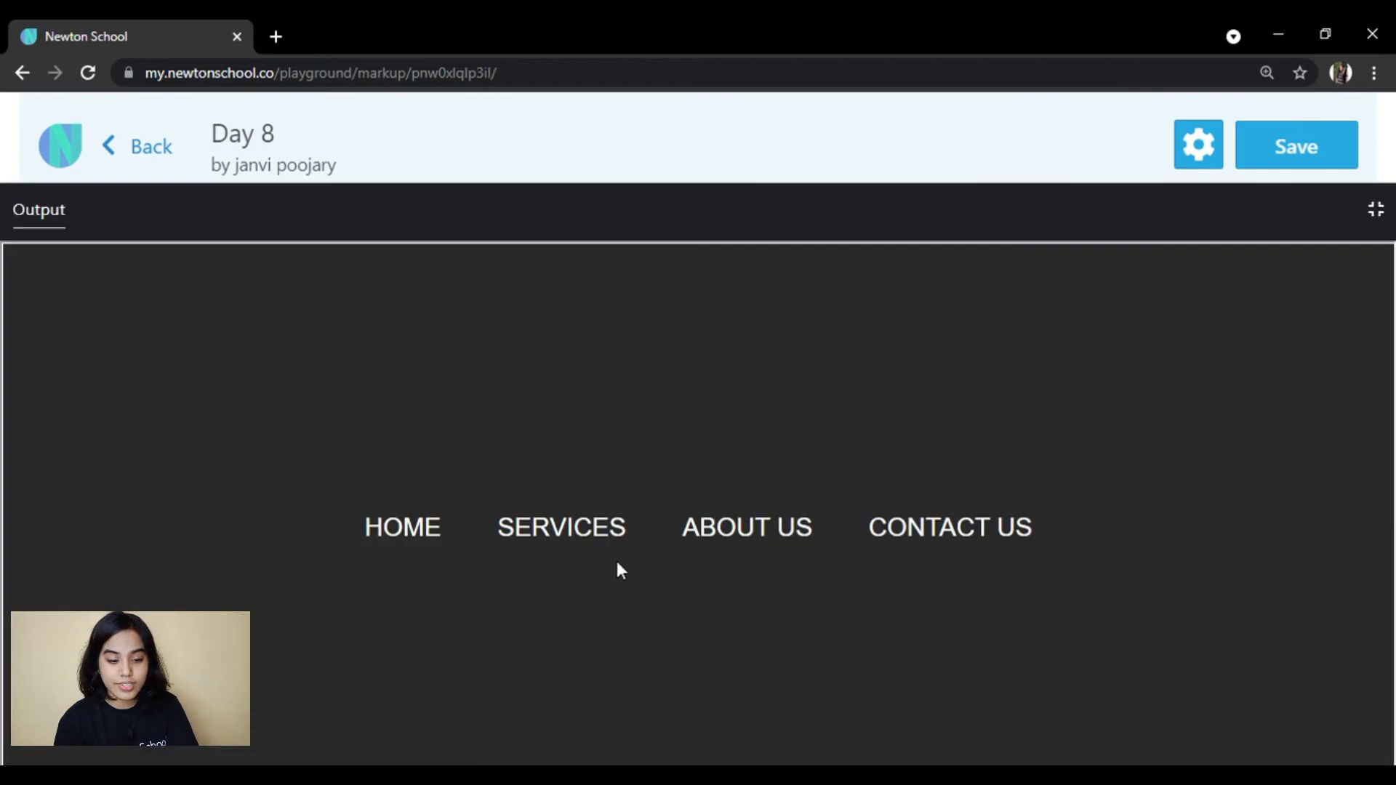
left_click(1379, 214)
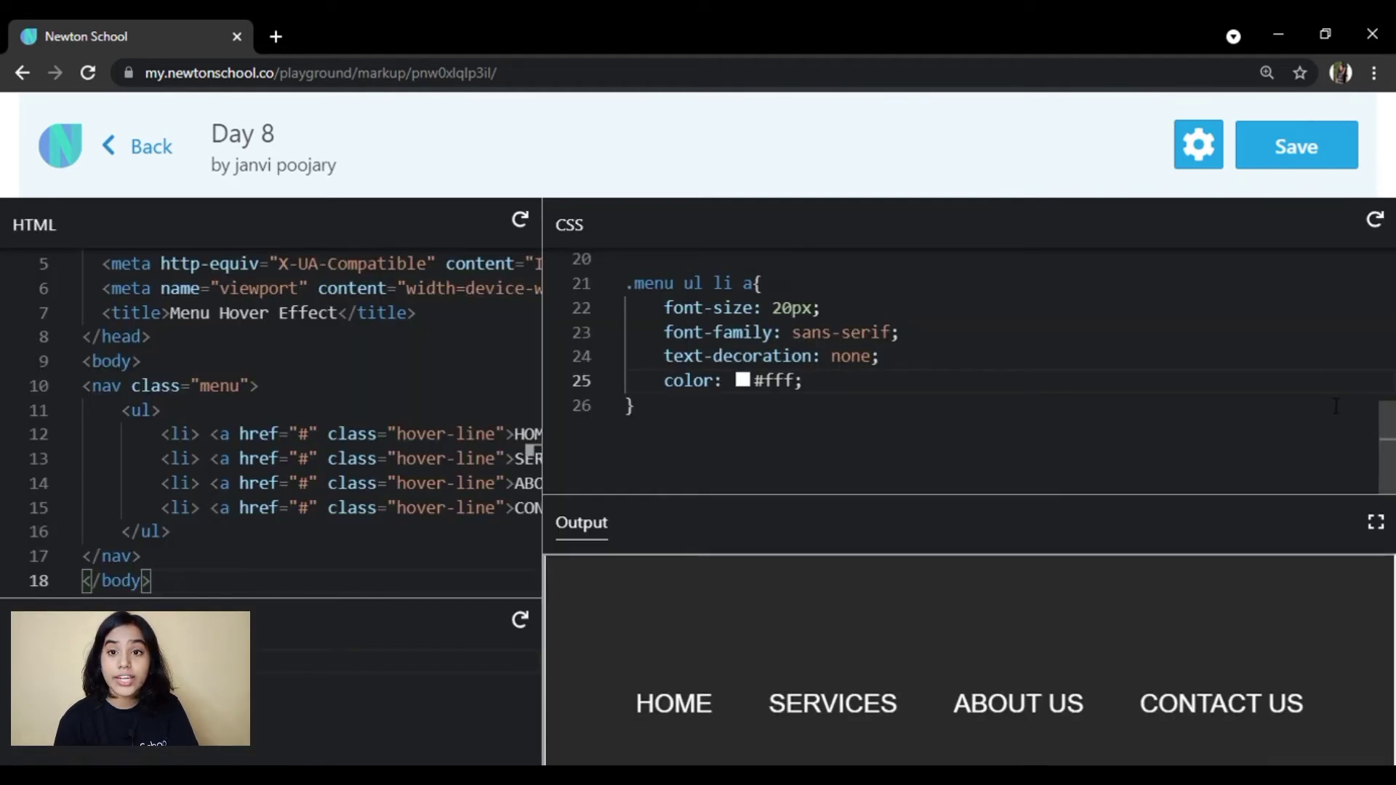
scroll(687, 366, "down", 1)
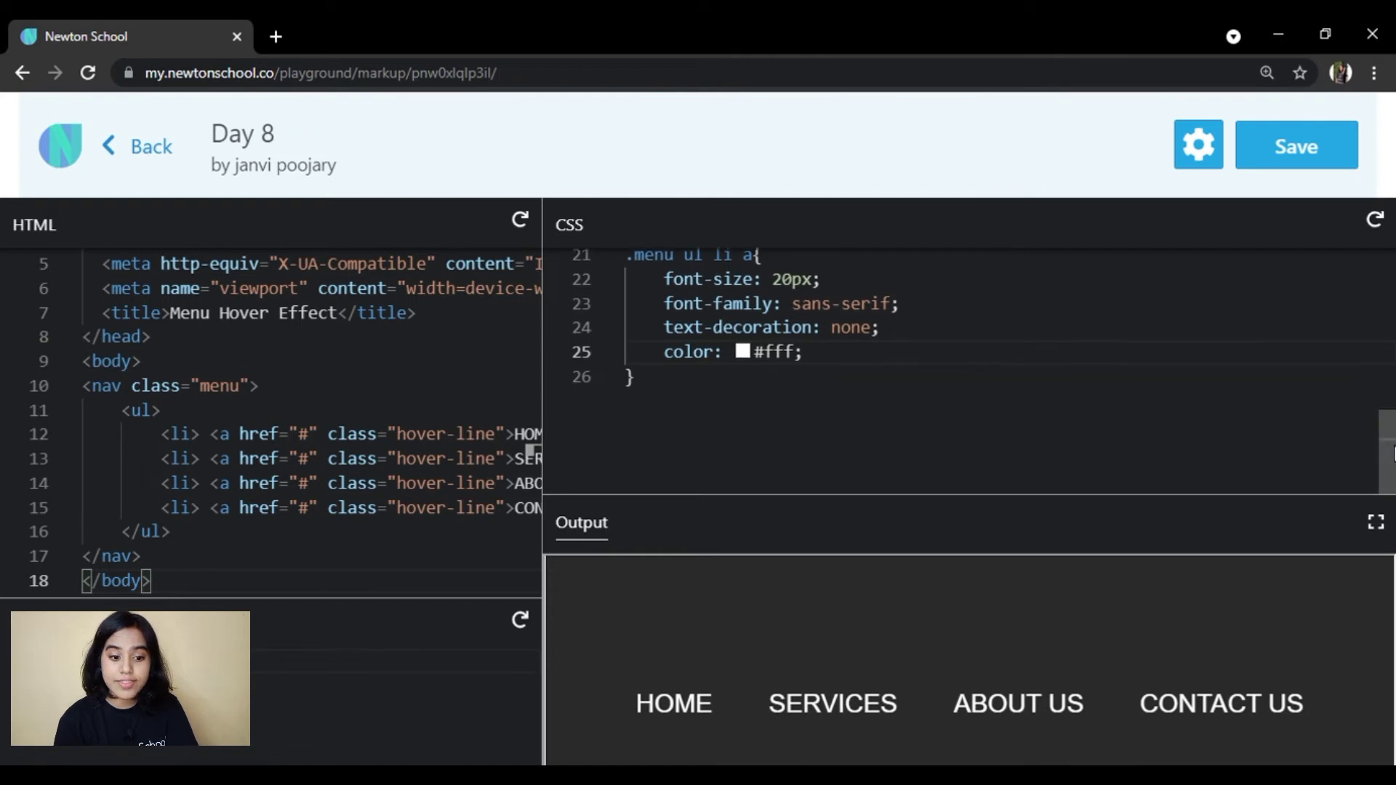
Add a .menu ul li a:hover rule setting color to rgb(231,132,132)
left_click(723, 395)
key("Return")
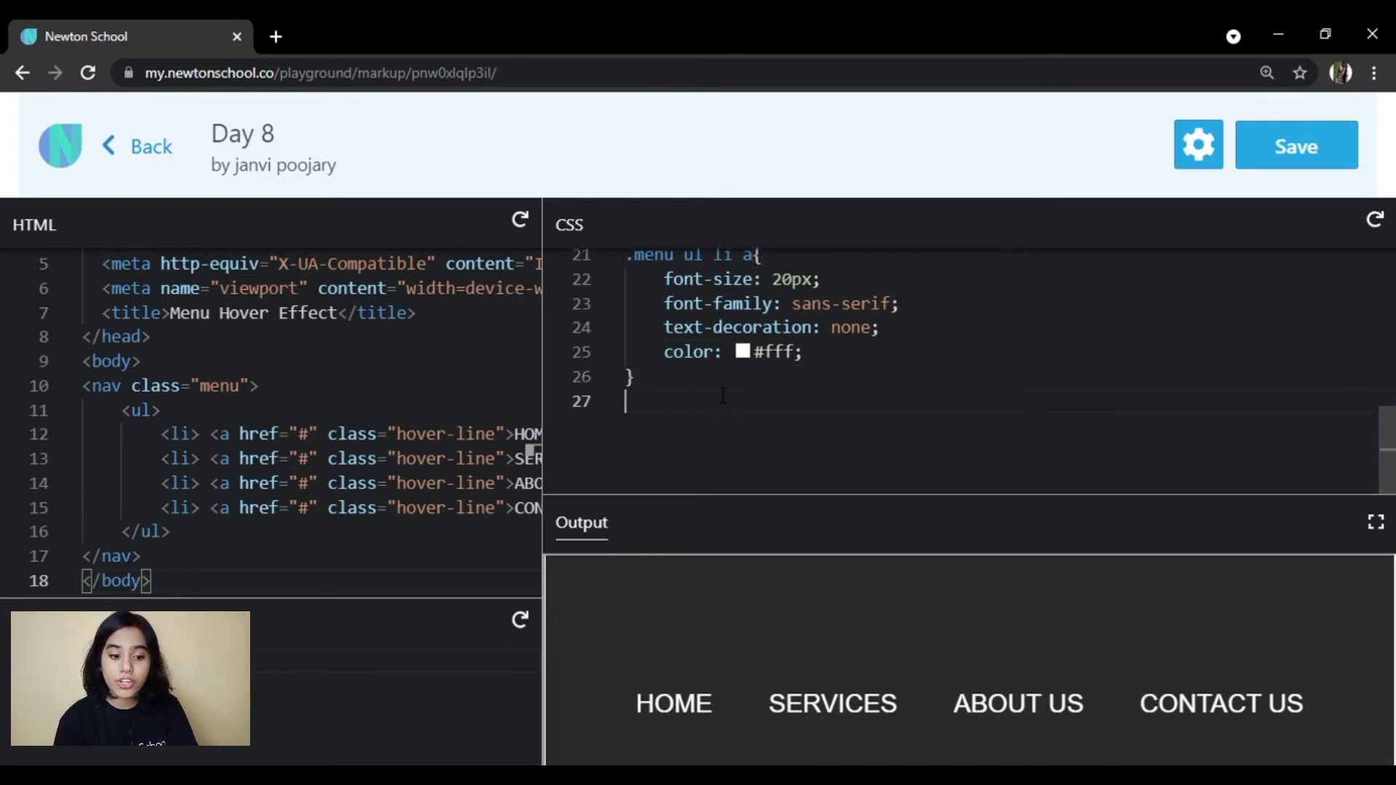
key("Return")
type(".menu ul li a:hover{")
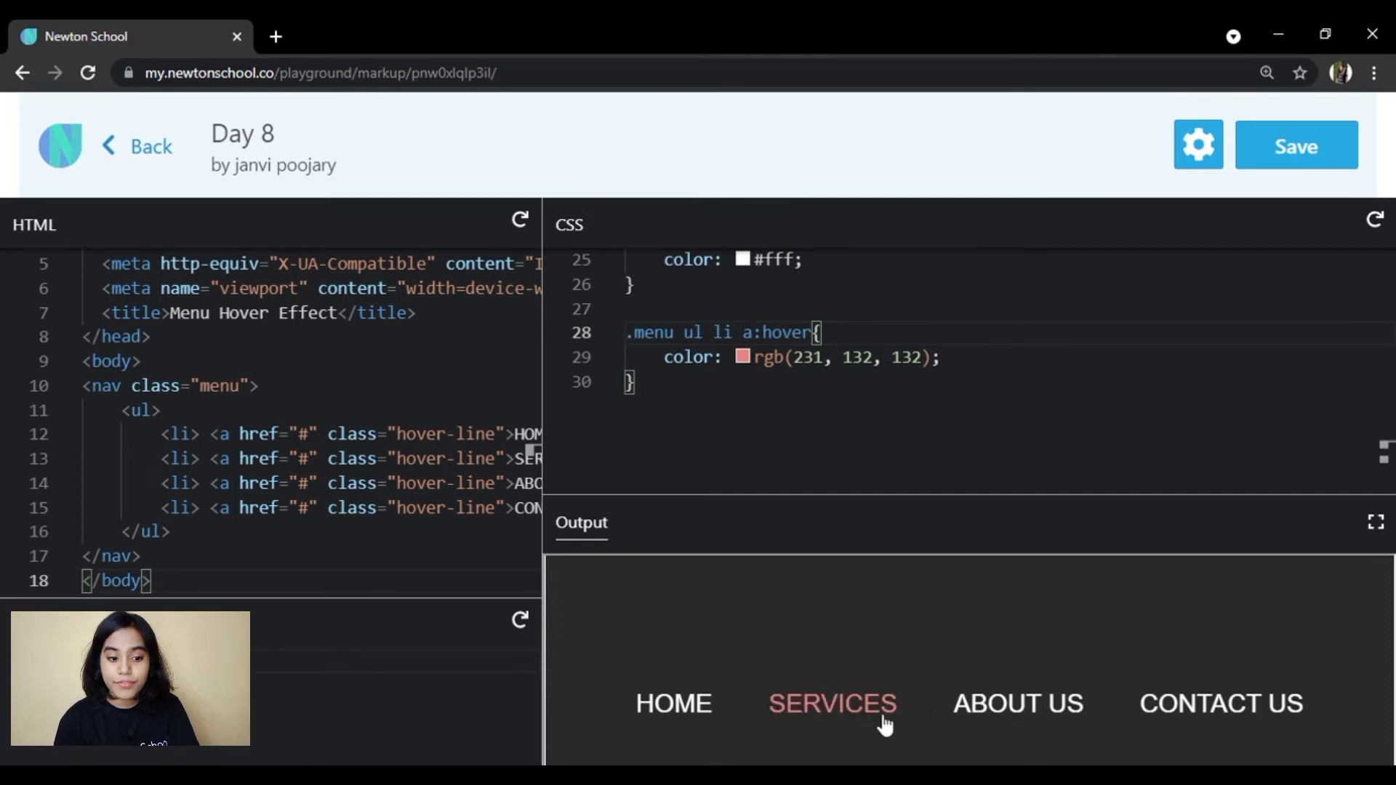
left_click(818, 271)
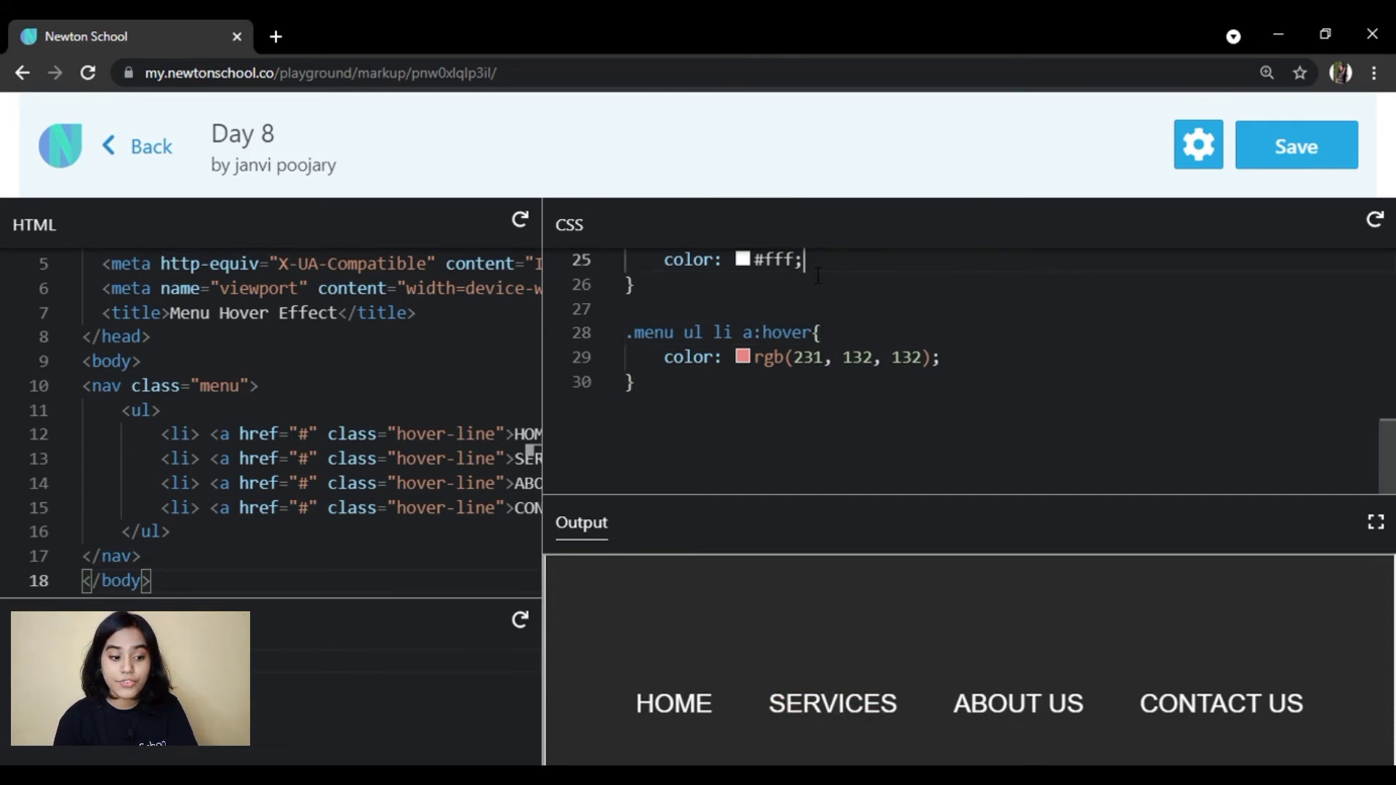
key("Return")
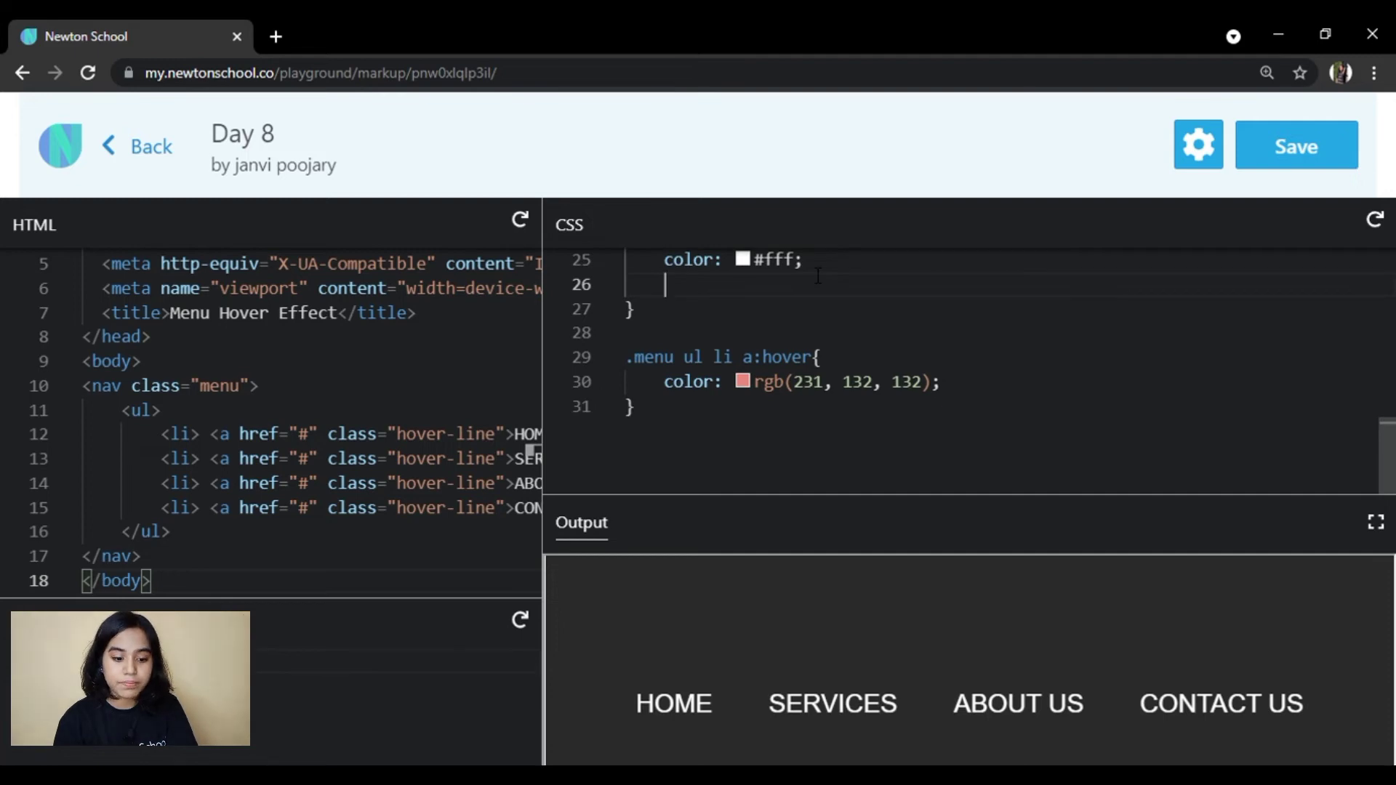
type("tr")
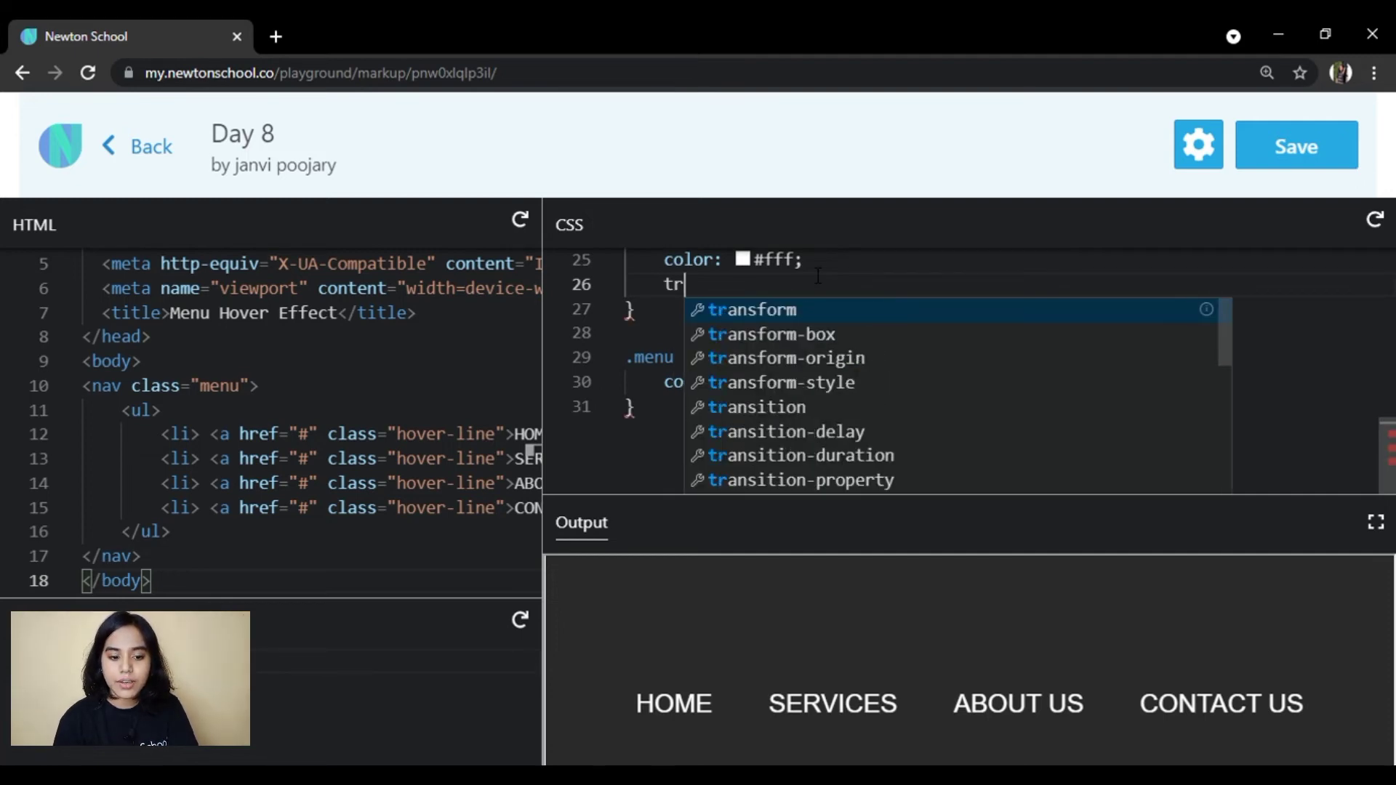
Add transition: 0.3s all to the menu link rule
left_click(839, 410)
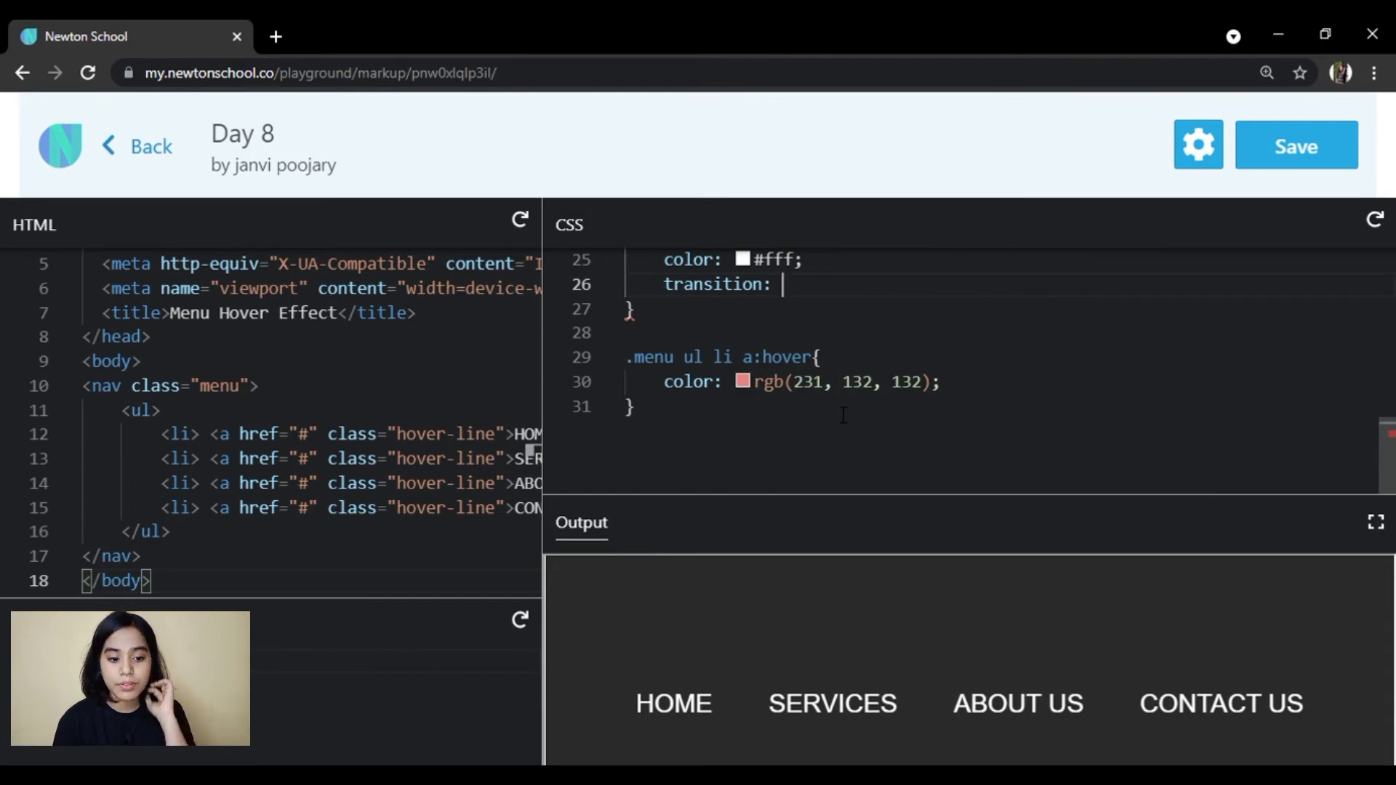
type("0.3s")
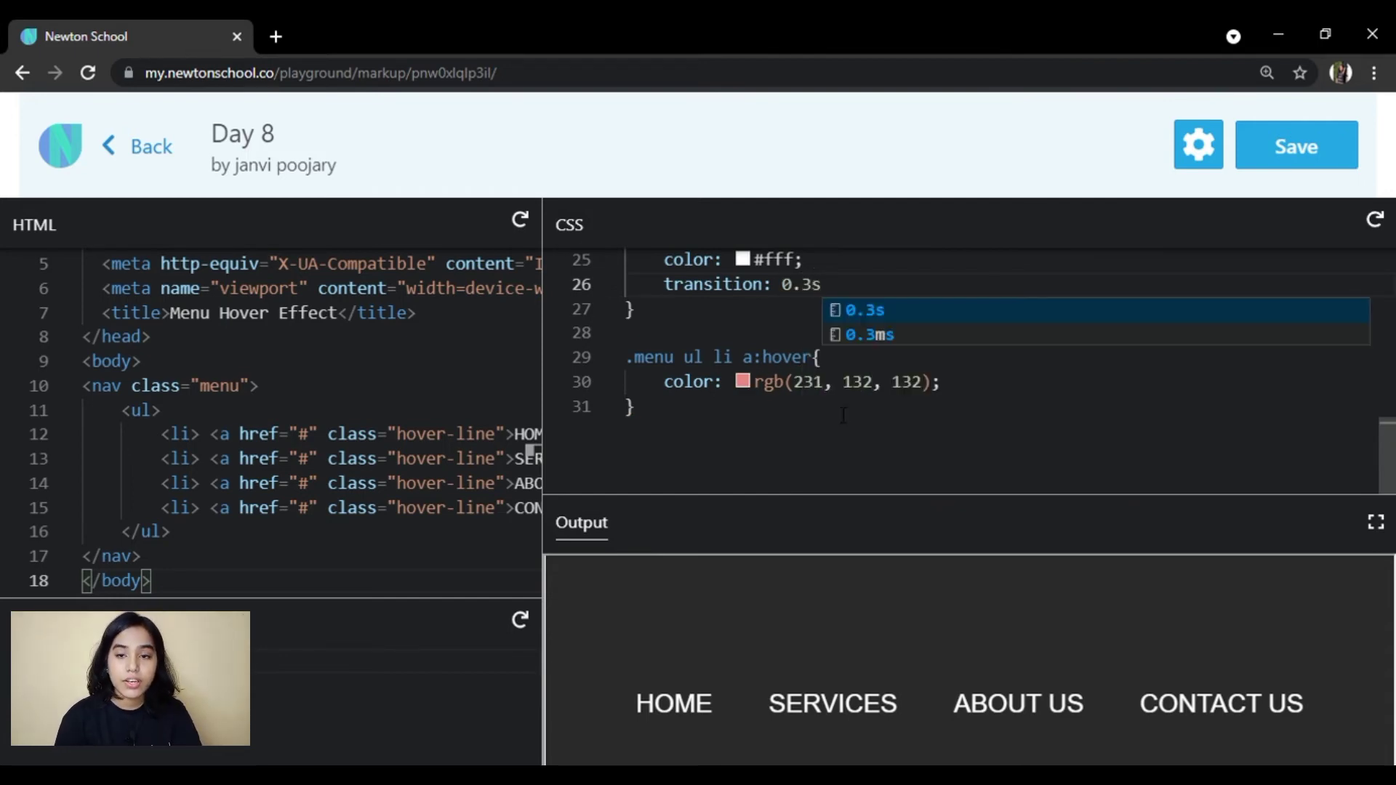
type(" all;")
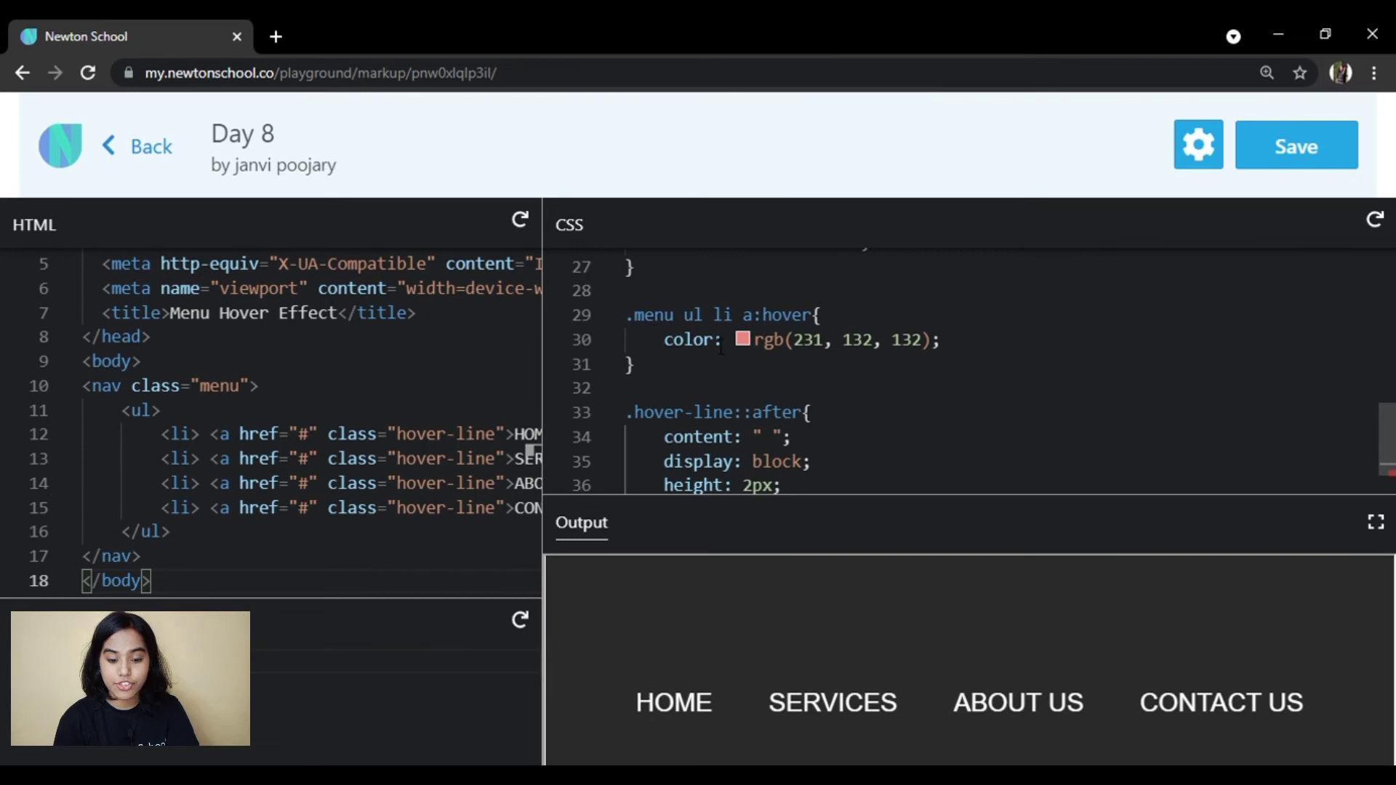
Create .hover-line::after with content " ", display block, height 2px and the pink rgb background
left_click_drag(724, 339, 945, 341)
type("background:  rgb(231, 132, 132);")
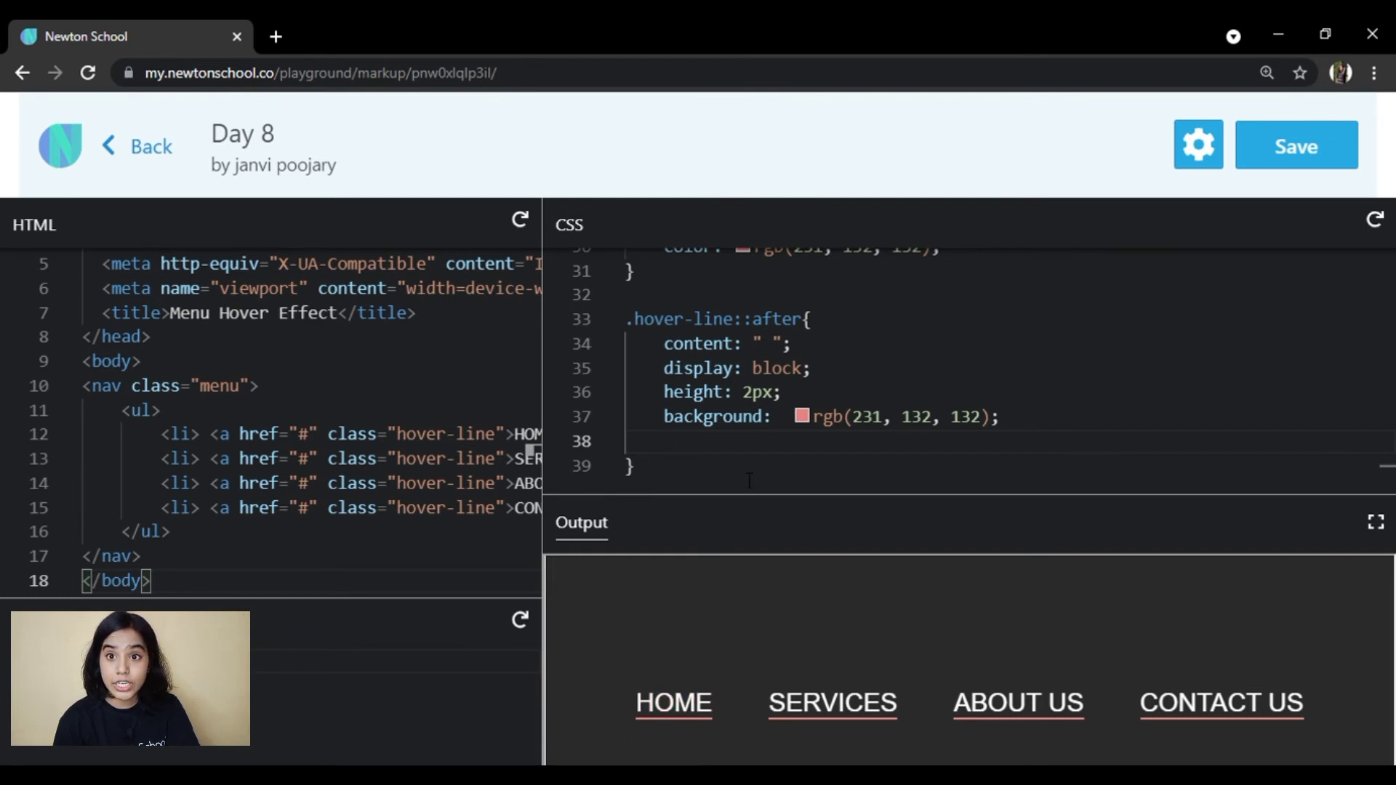
key("BackSpace")
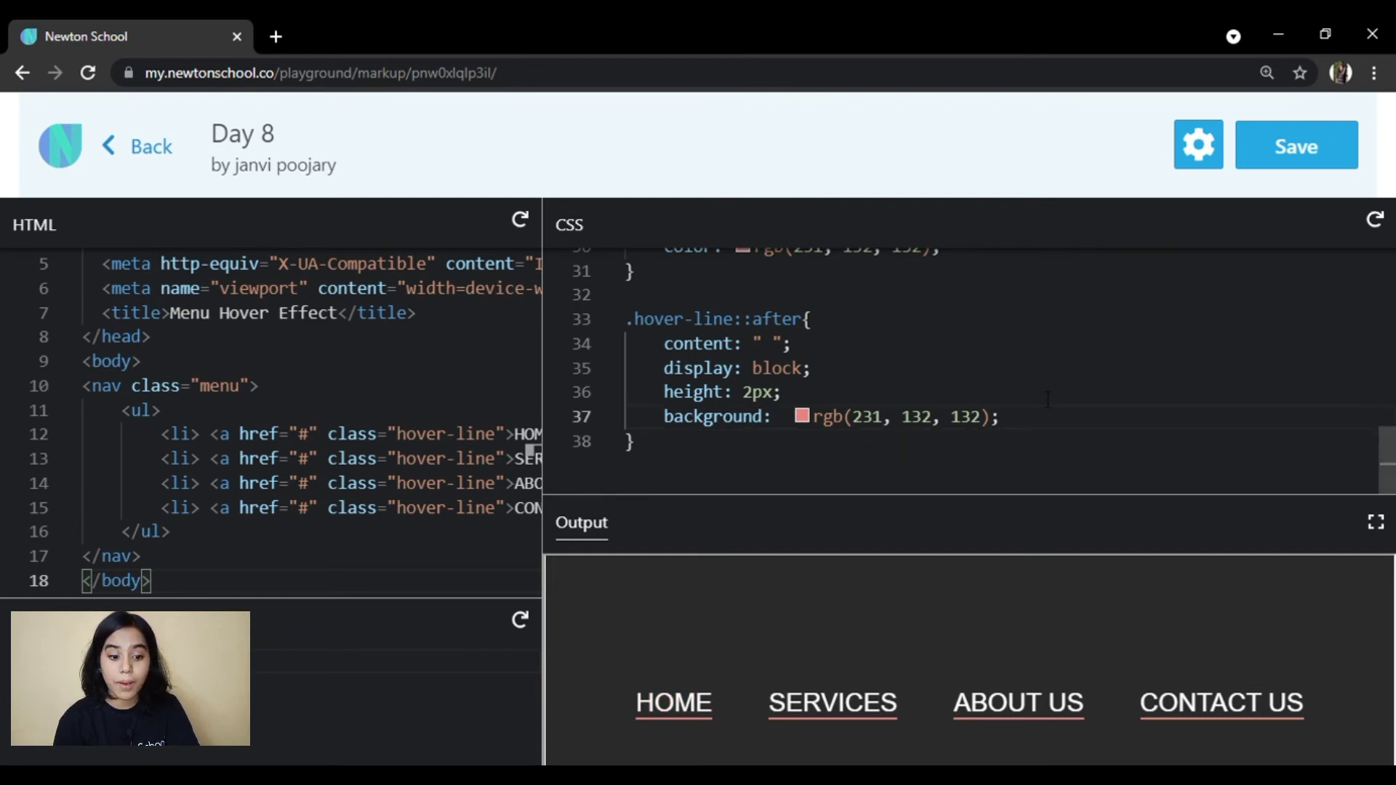
left_click_drag(1391, 452, 1390, 471)
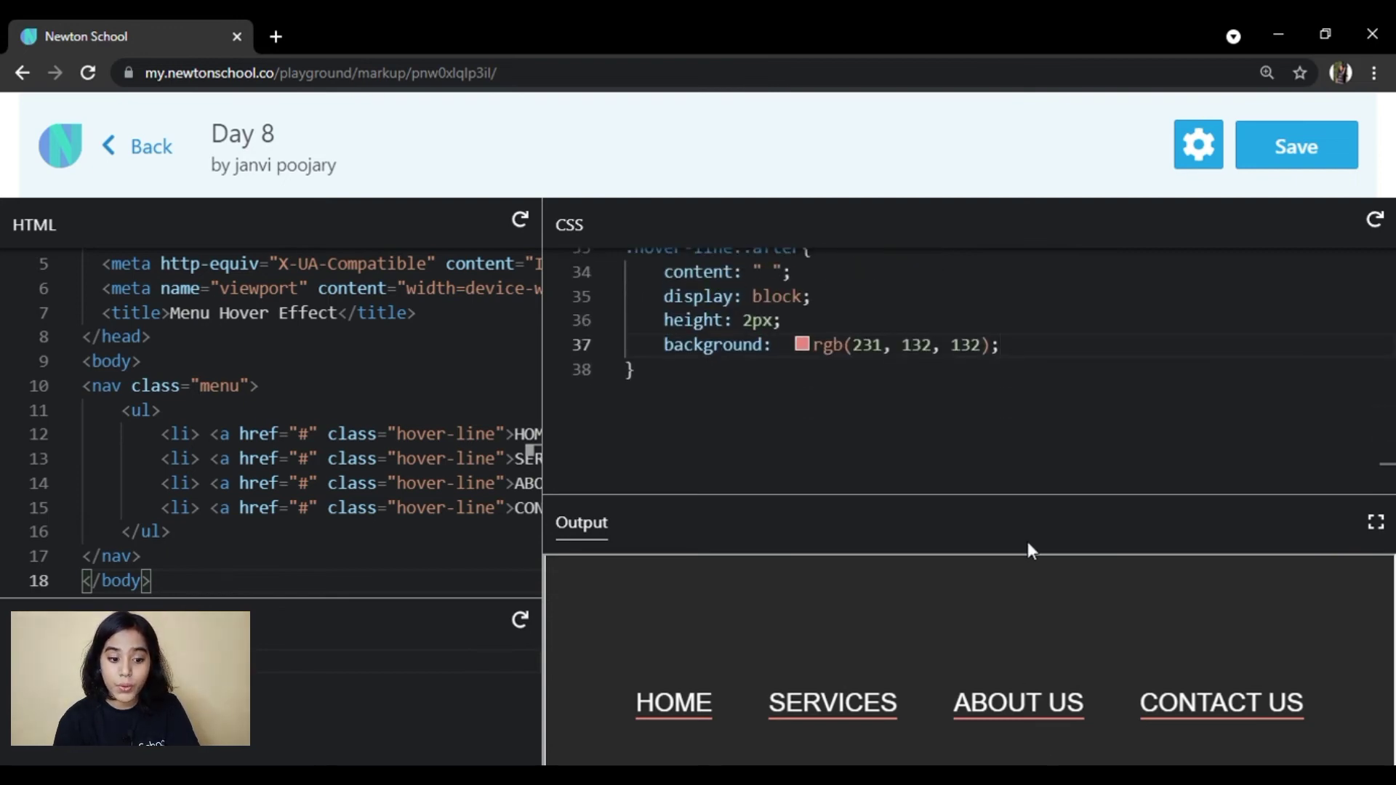
left_click(666, 377)
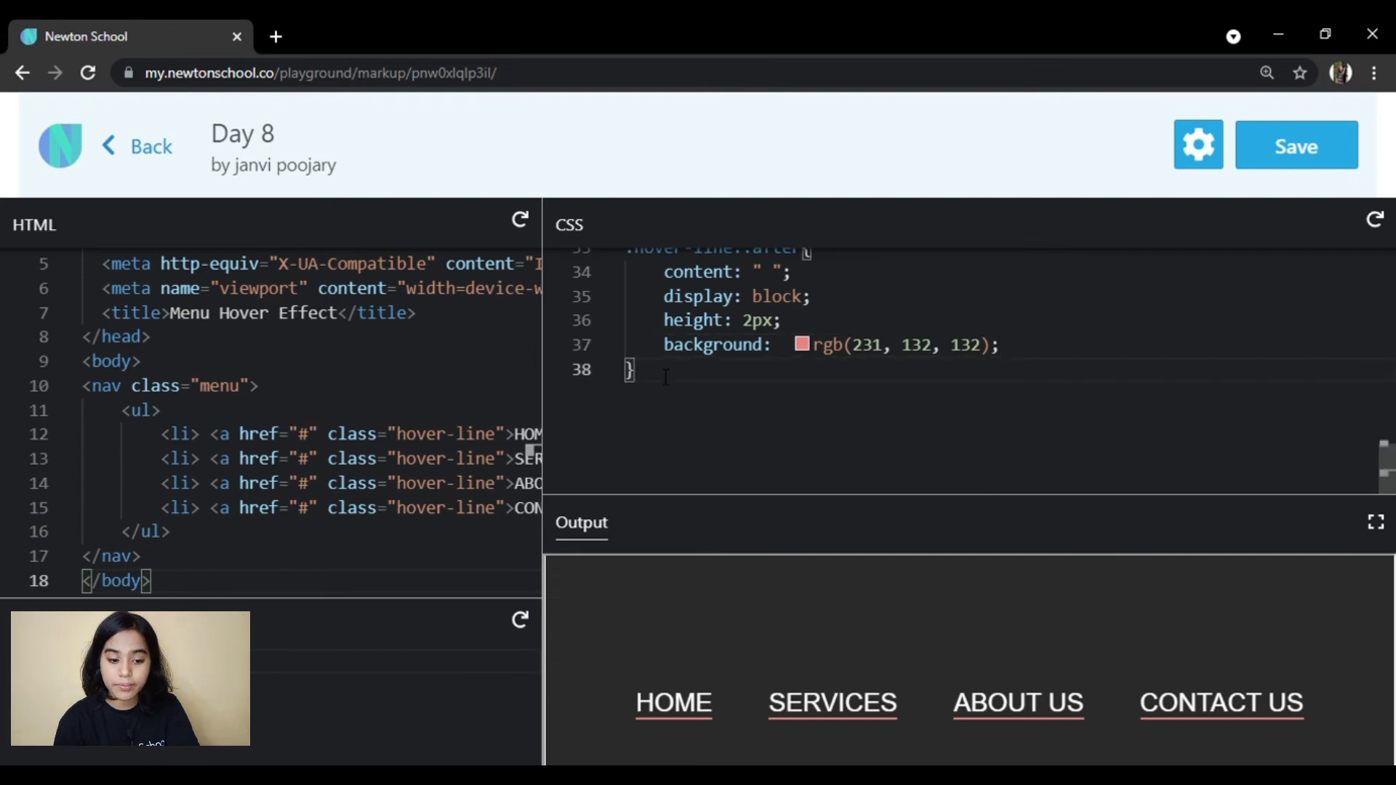
key("Return")
key("Return")
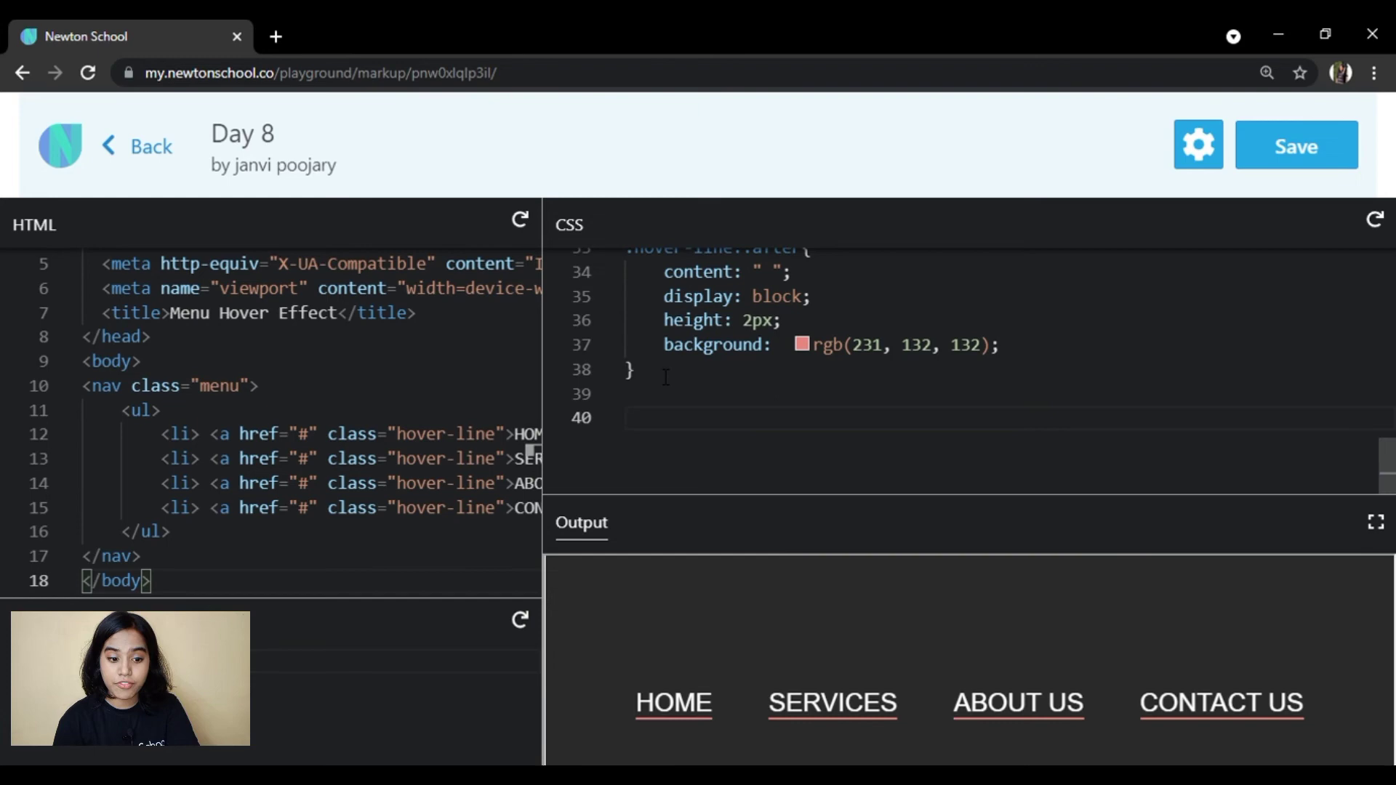
scroll(665, 376, "up", 1)
left_click_drag(626, 309, 805, 311)
key("ctrl+c")
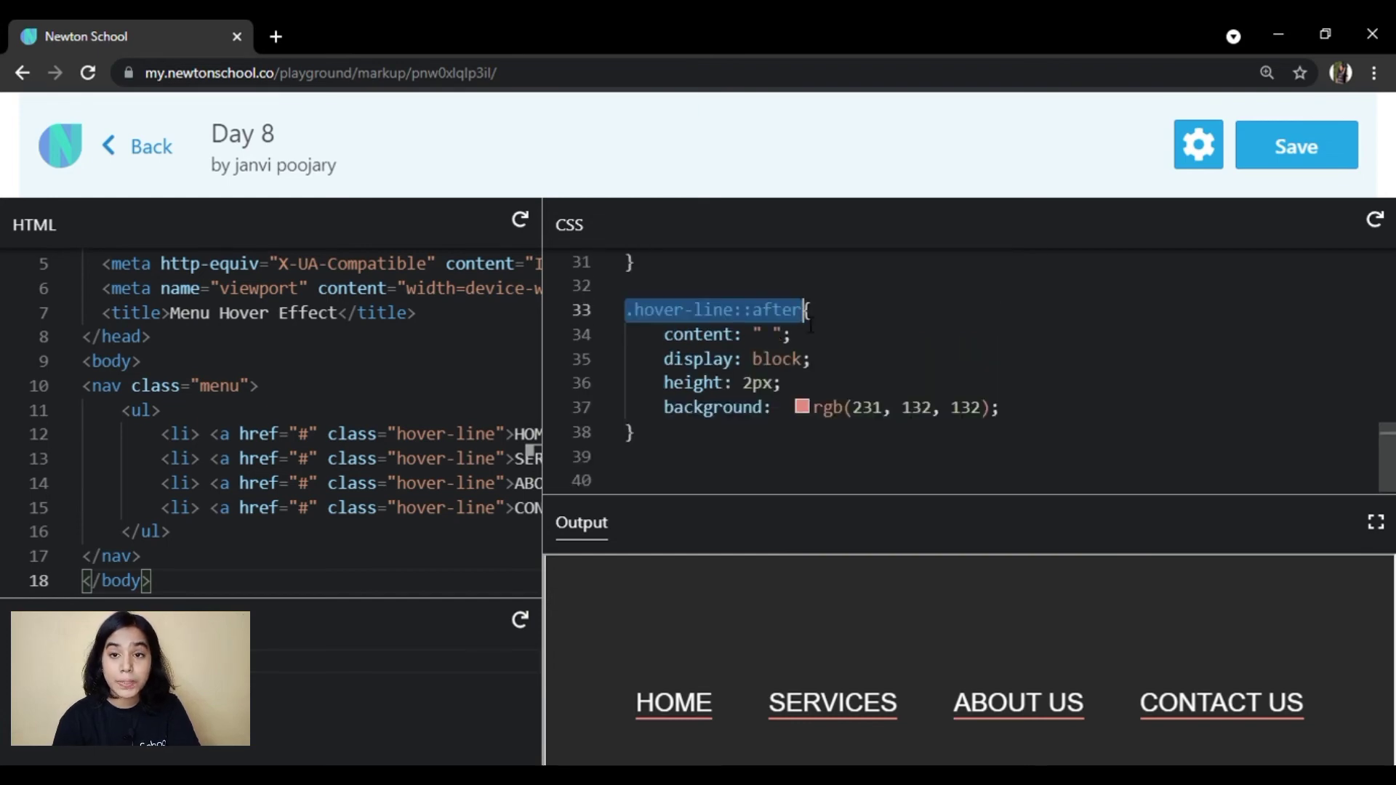
scroll(1388, 463, "down", 1)
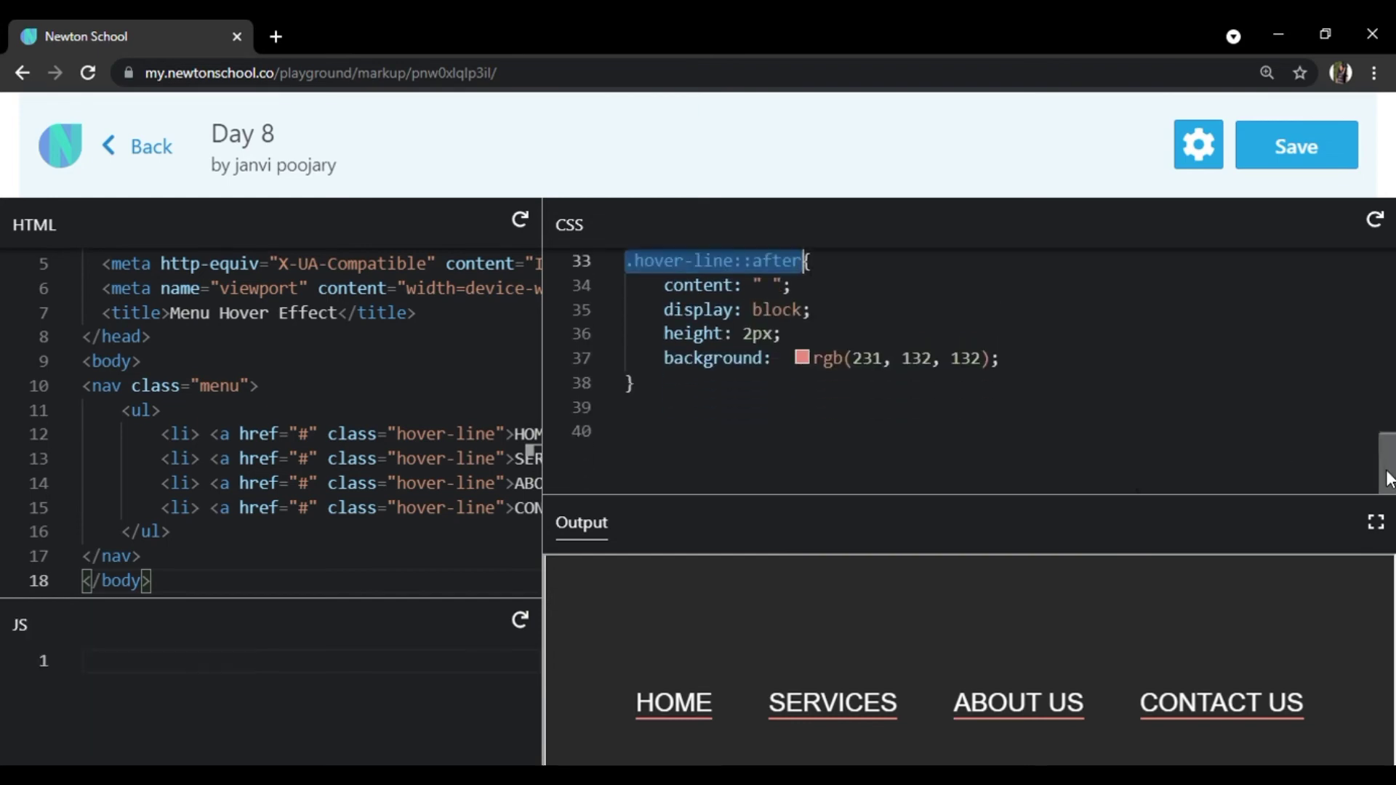
left_click(684, 439)
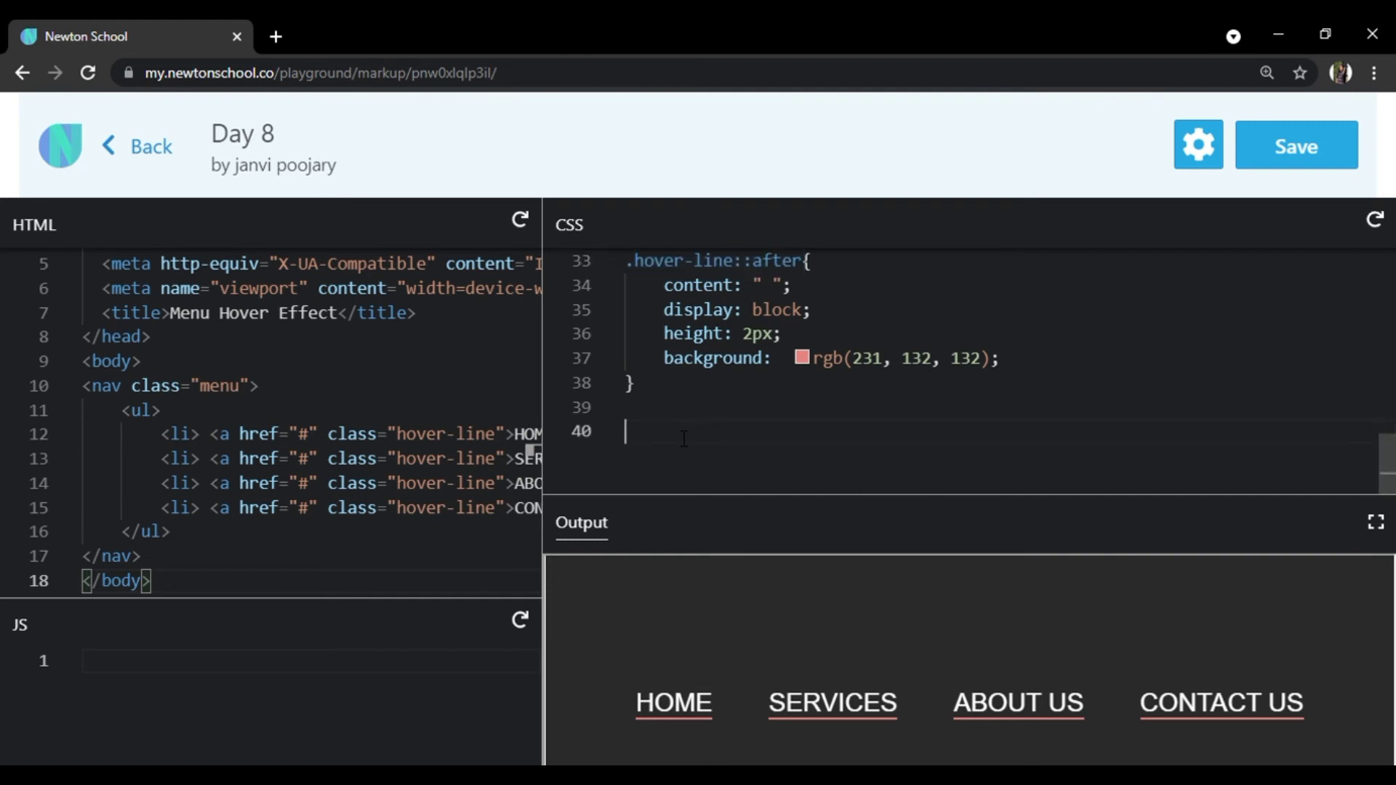
Add .hover-line:hover::after with width 100%, and give ::after width 0% and transition width .3s
key("ctrl+v")
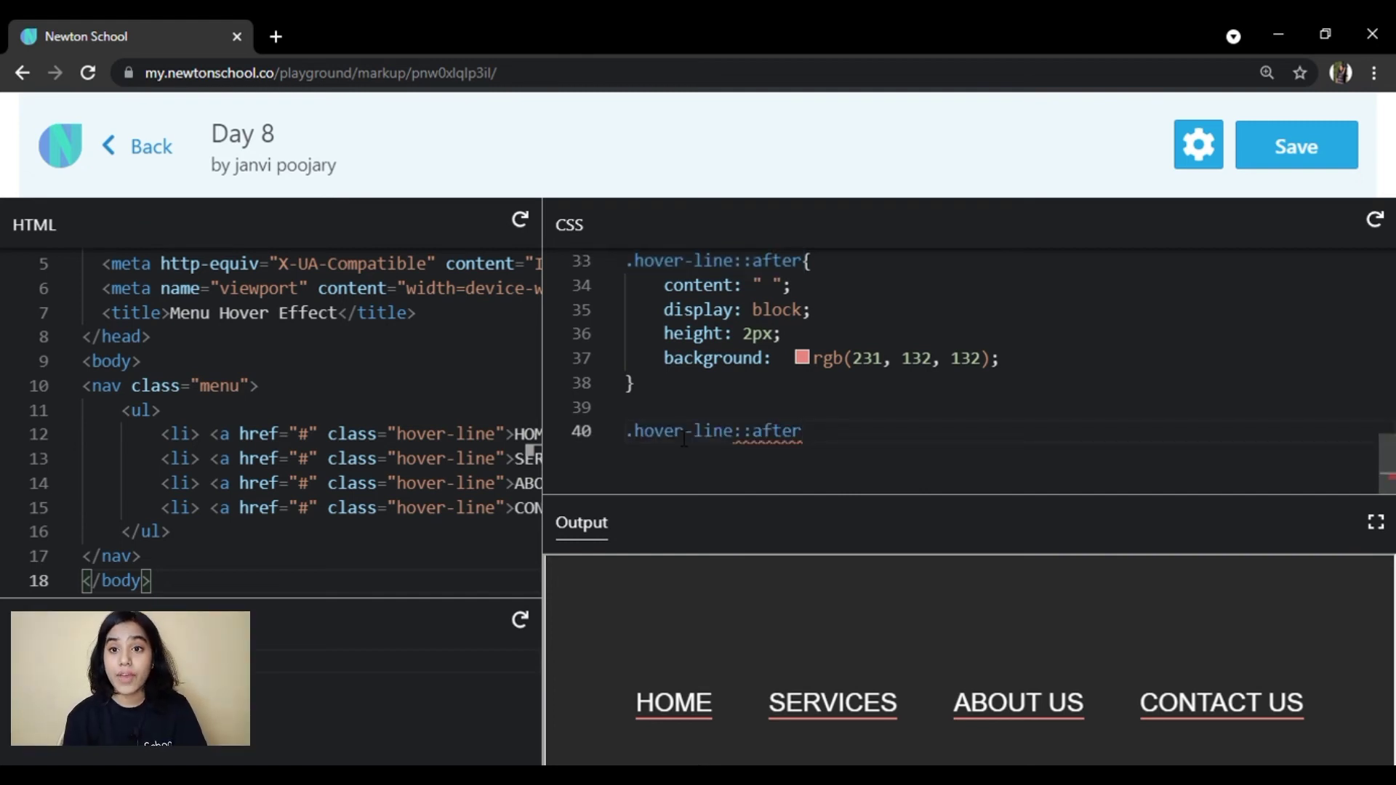
key("BackSpace")
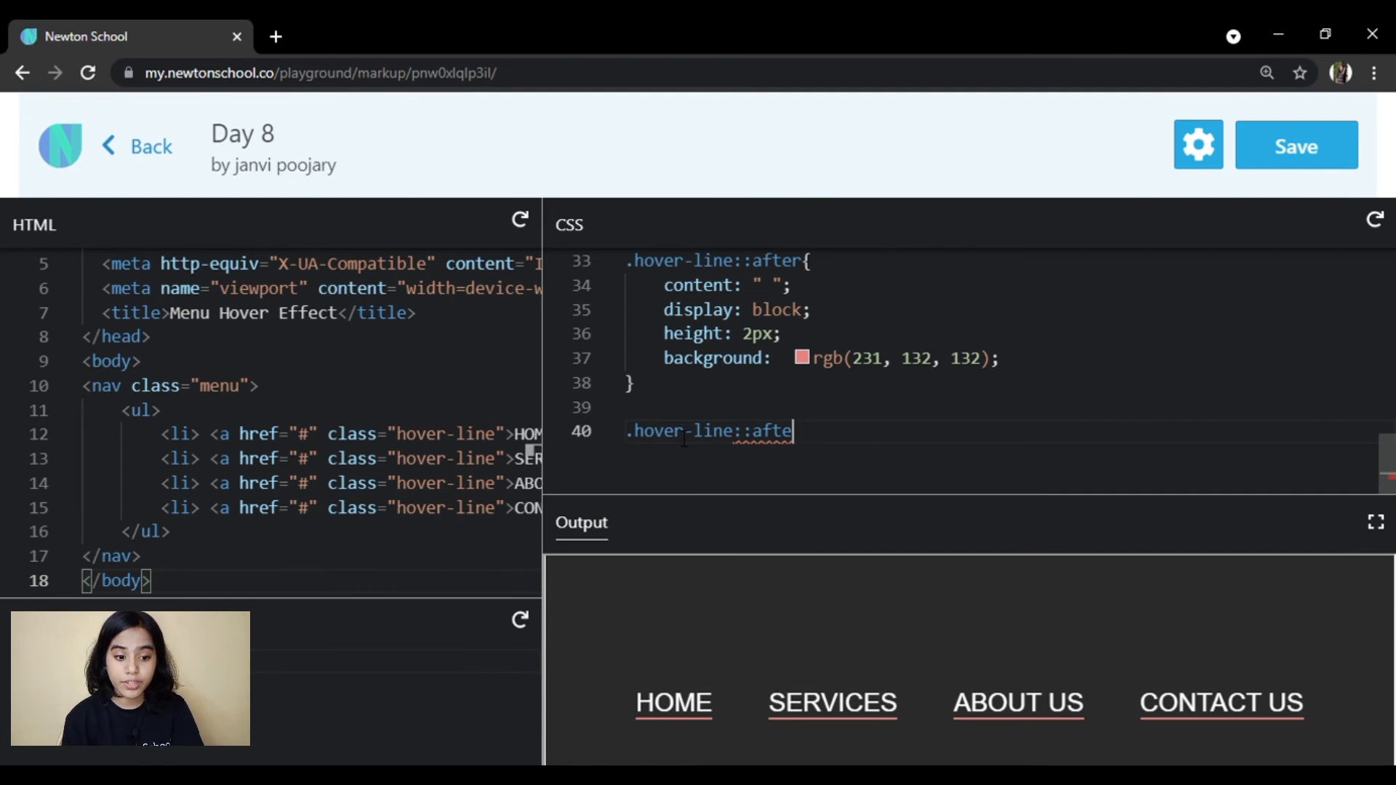
key("BackSpace")
key("BackSpace")
key("BackSpace")
key("BackSpace")
key("BackSpace")
key("BackSpace")
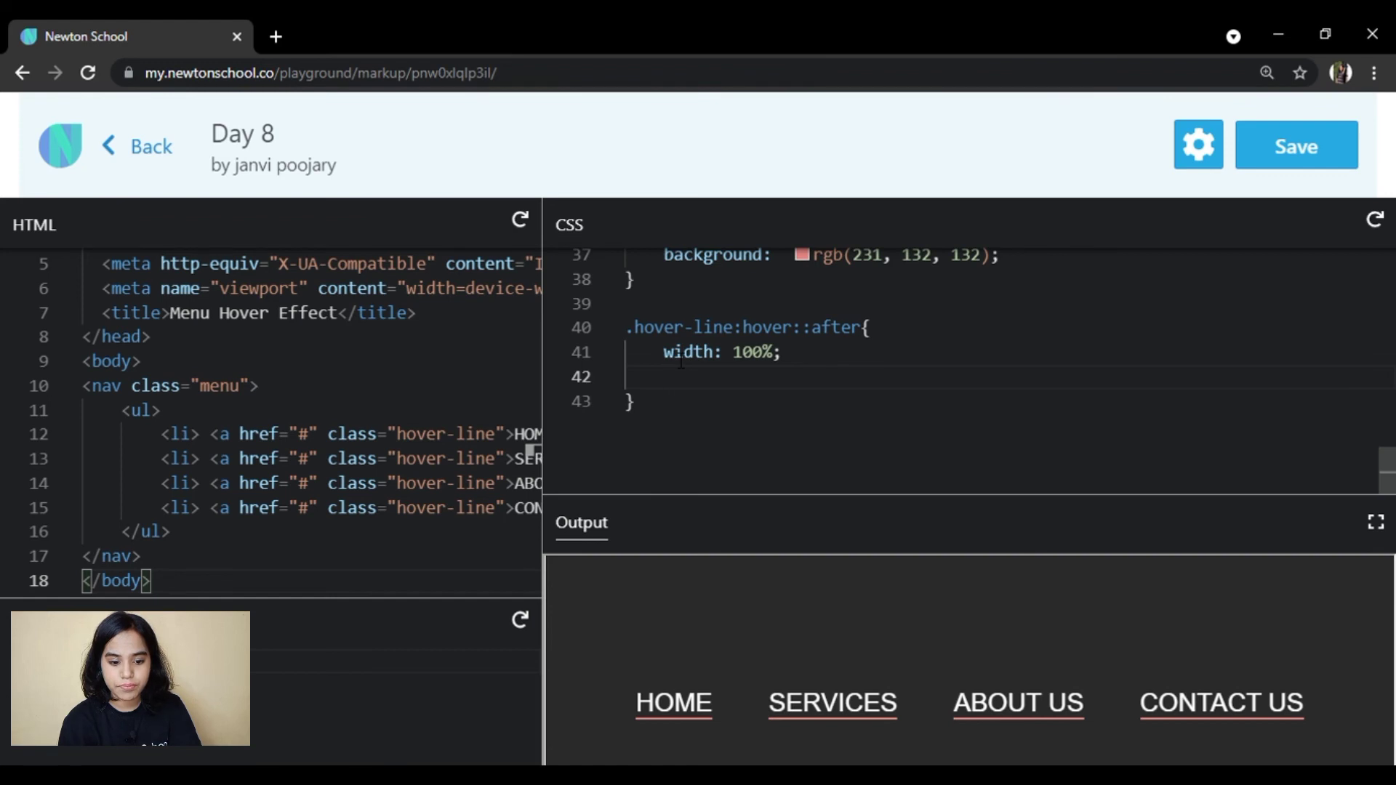
type("transition: width .3")
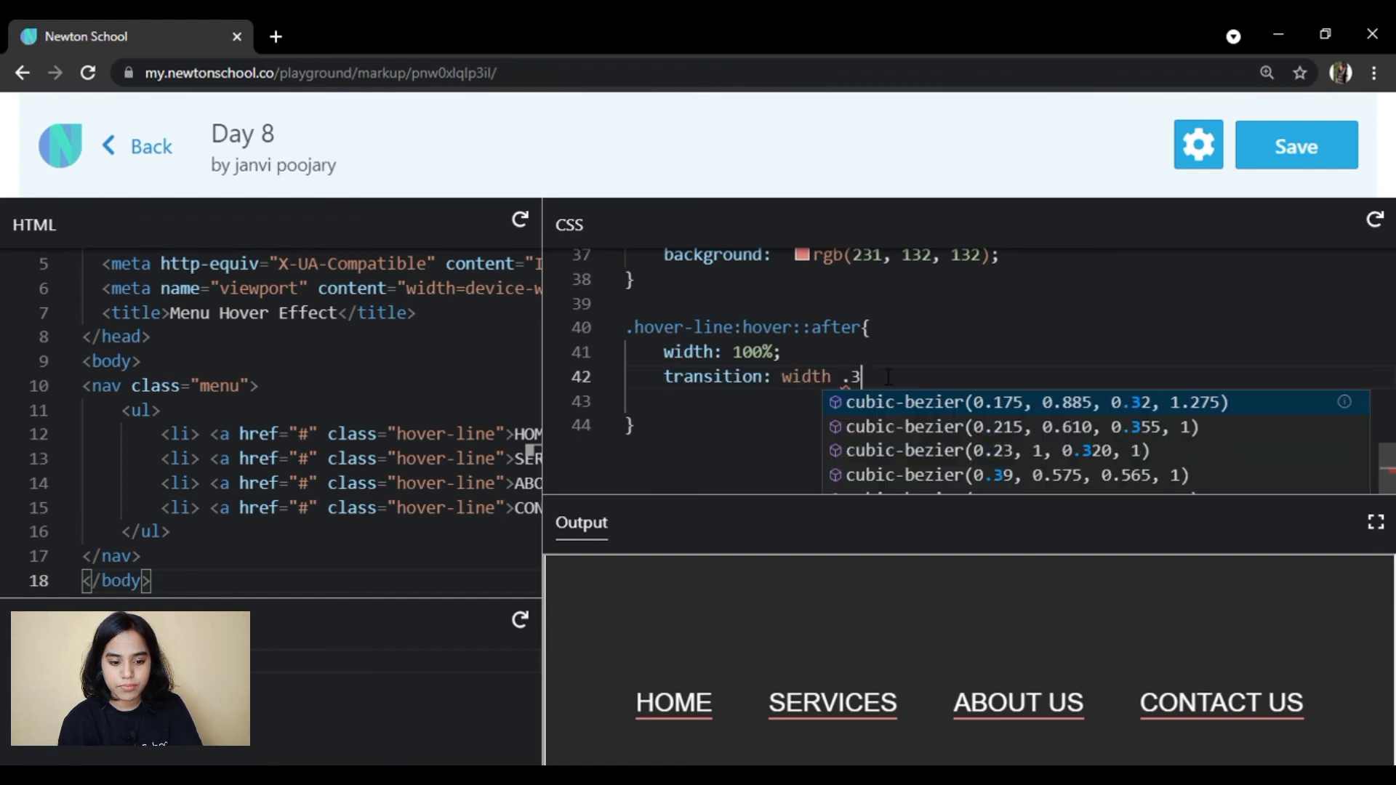
type("s")
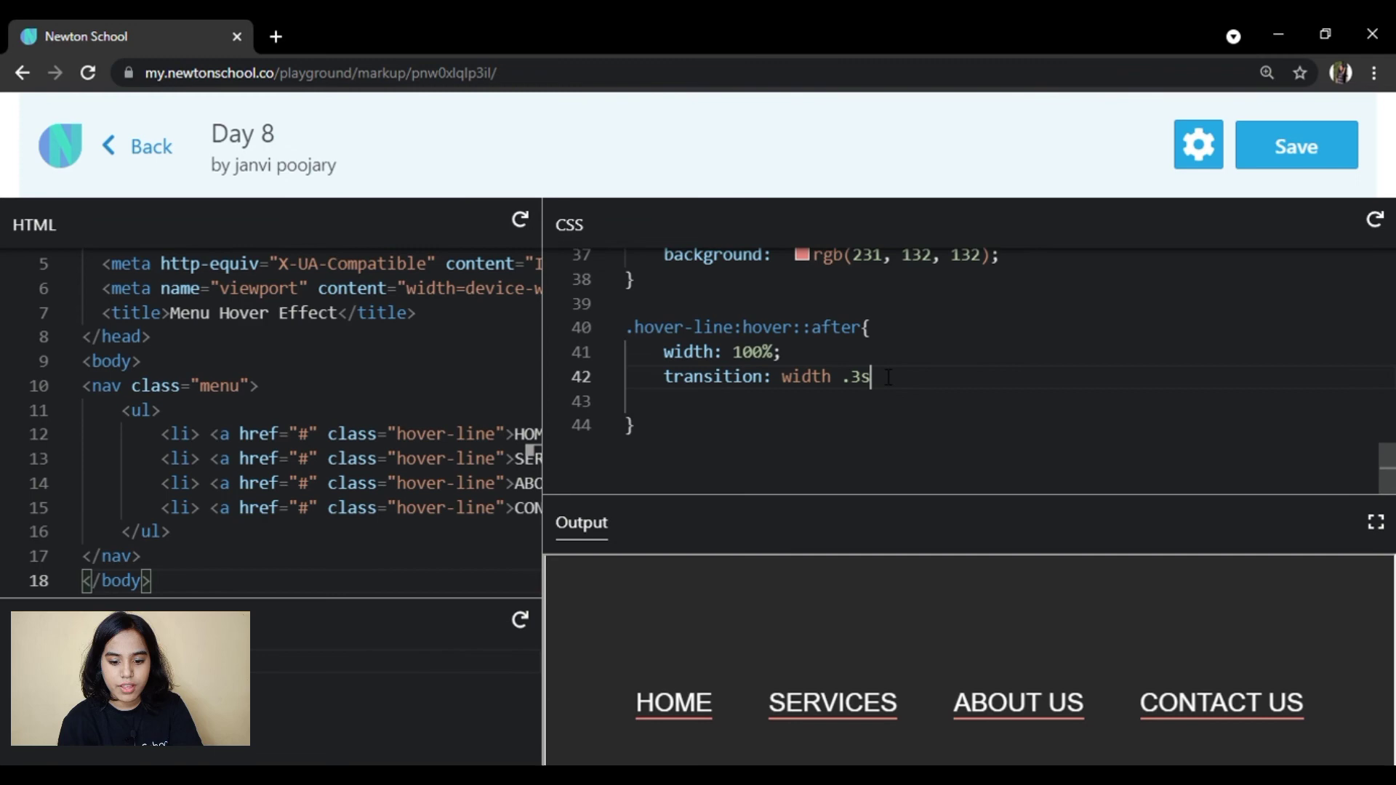
type(";")
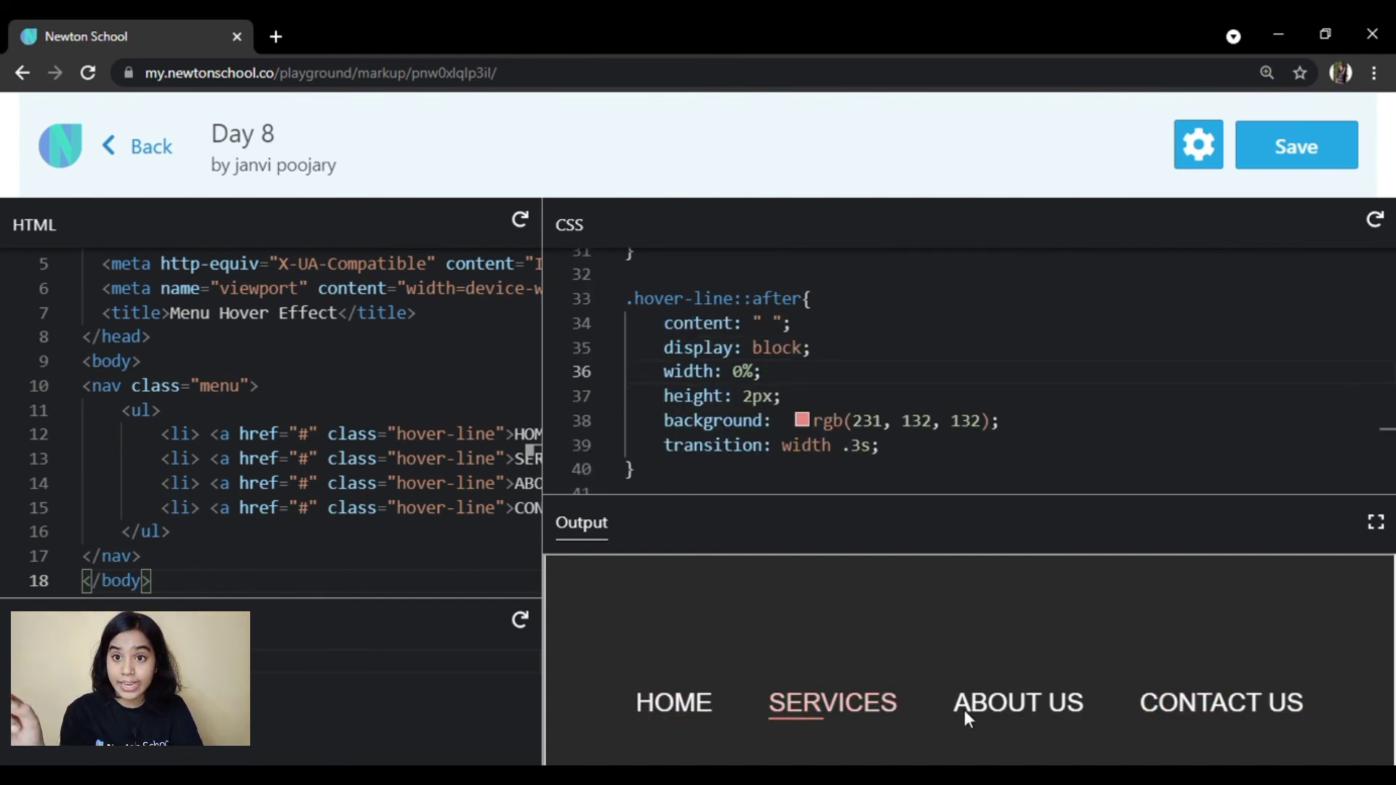
Expand the Output panel to fullscreen to view the finished menu
left_click(1377, 525)
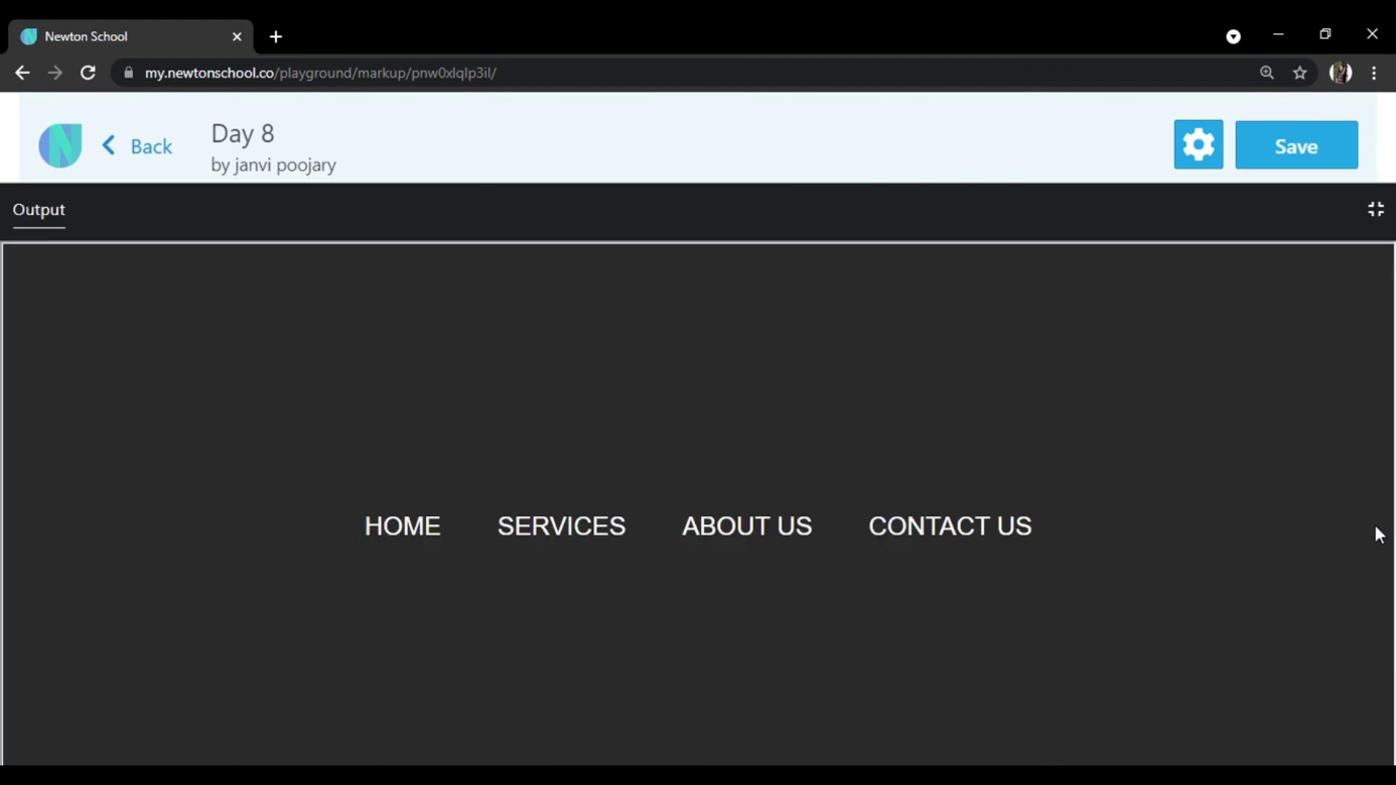